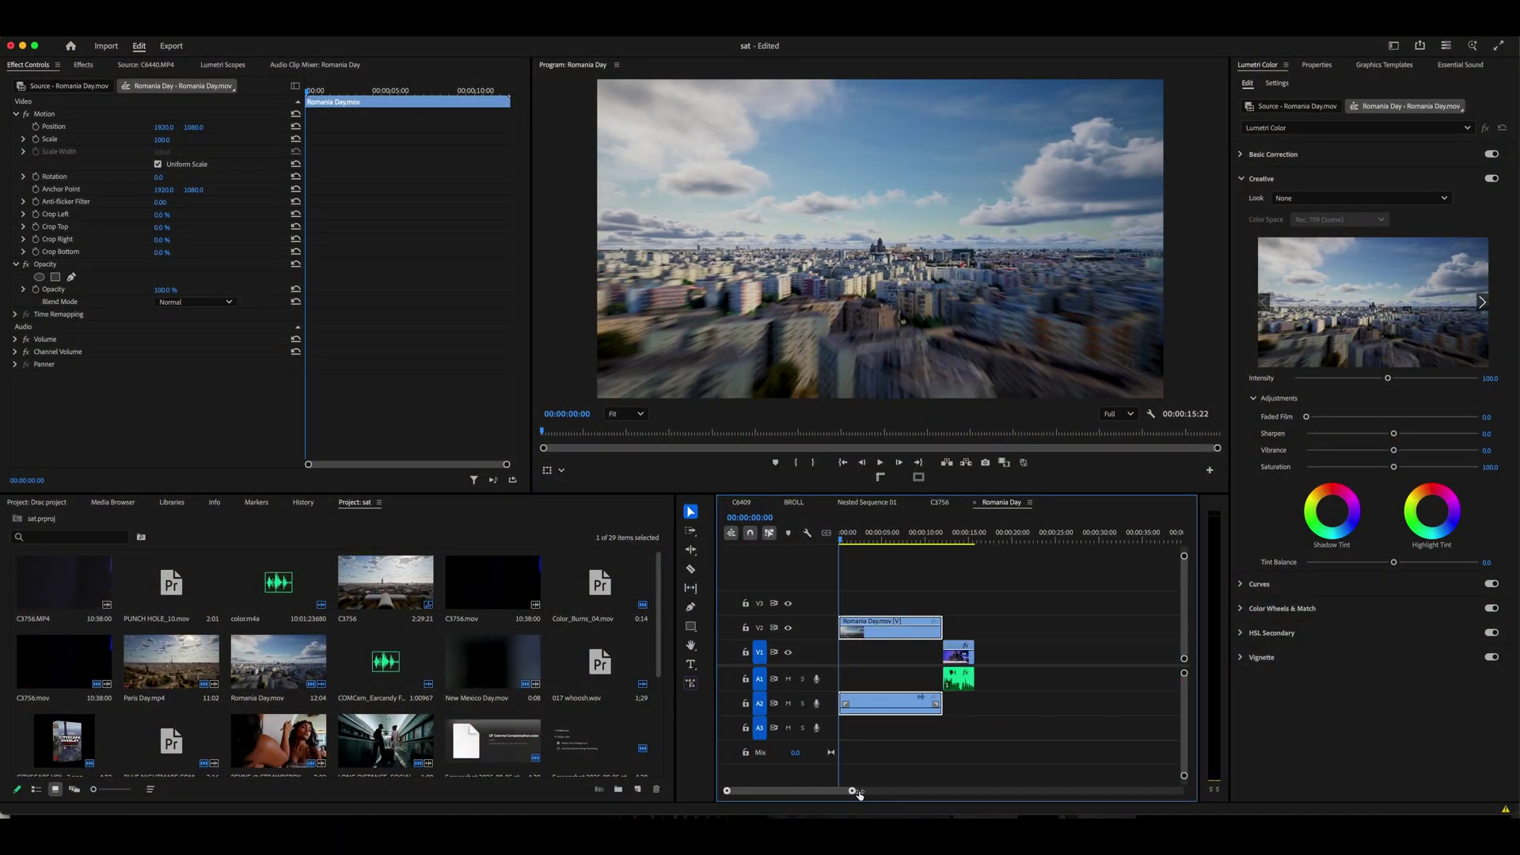
left_click_drag(805, 791, 815, 791)
- Scrub through the aerial footage and park the playhead near the two-second mark
left_click_drag(867, 532, 1019, 531)
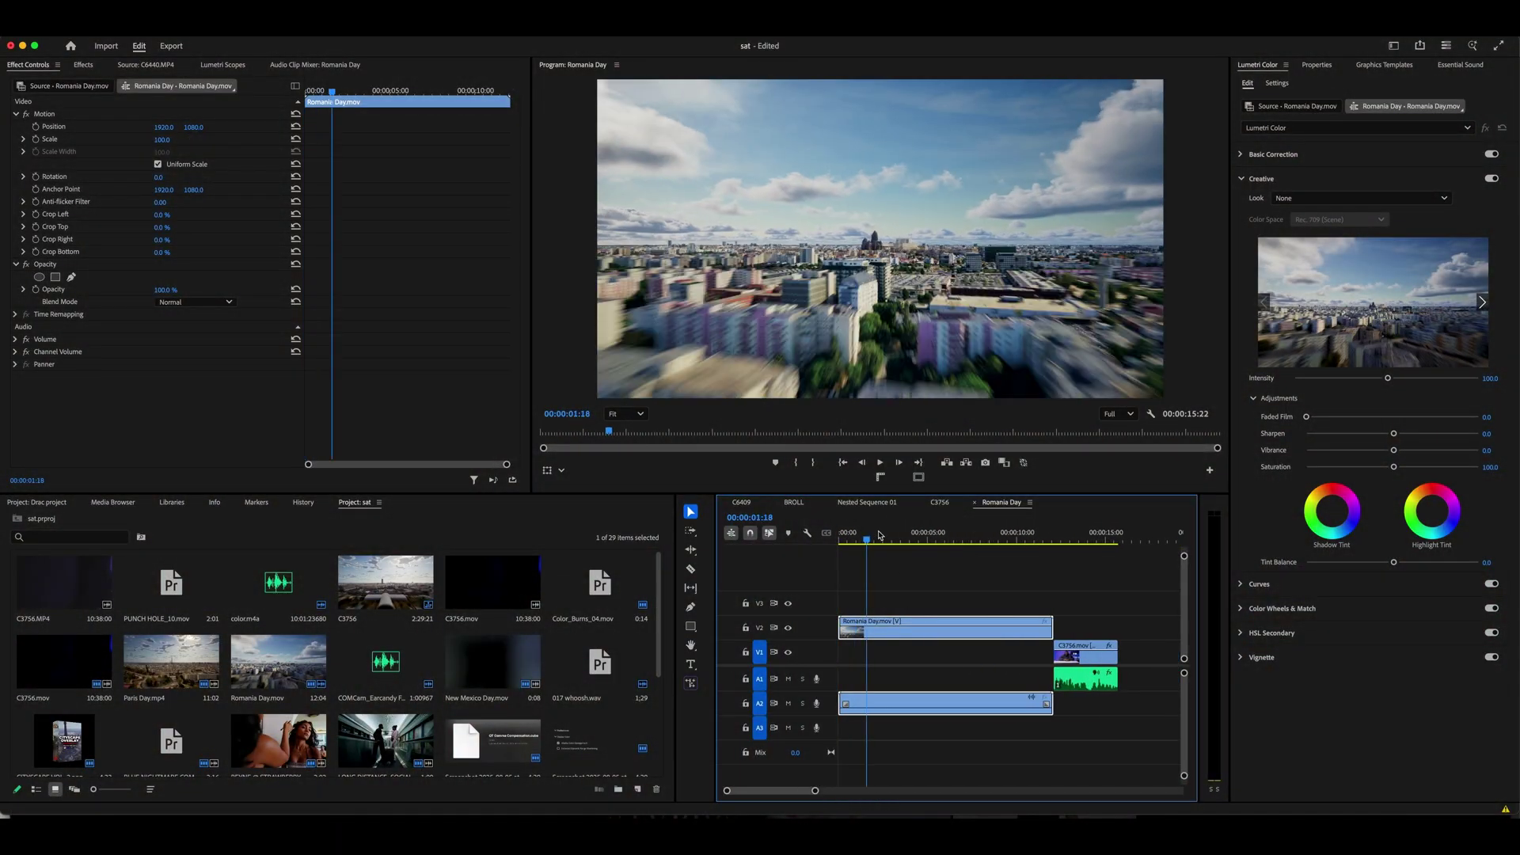
left_click(875, 532)
left_click(948, 578)
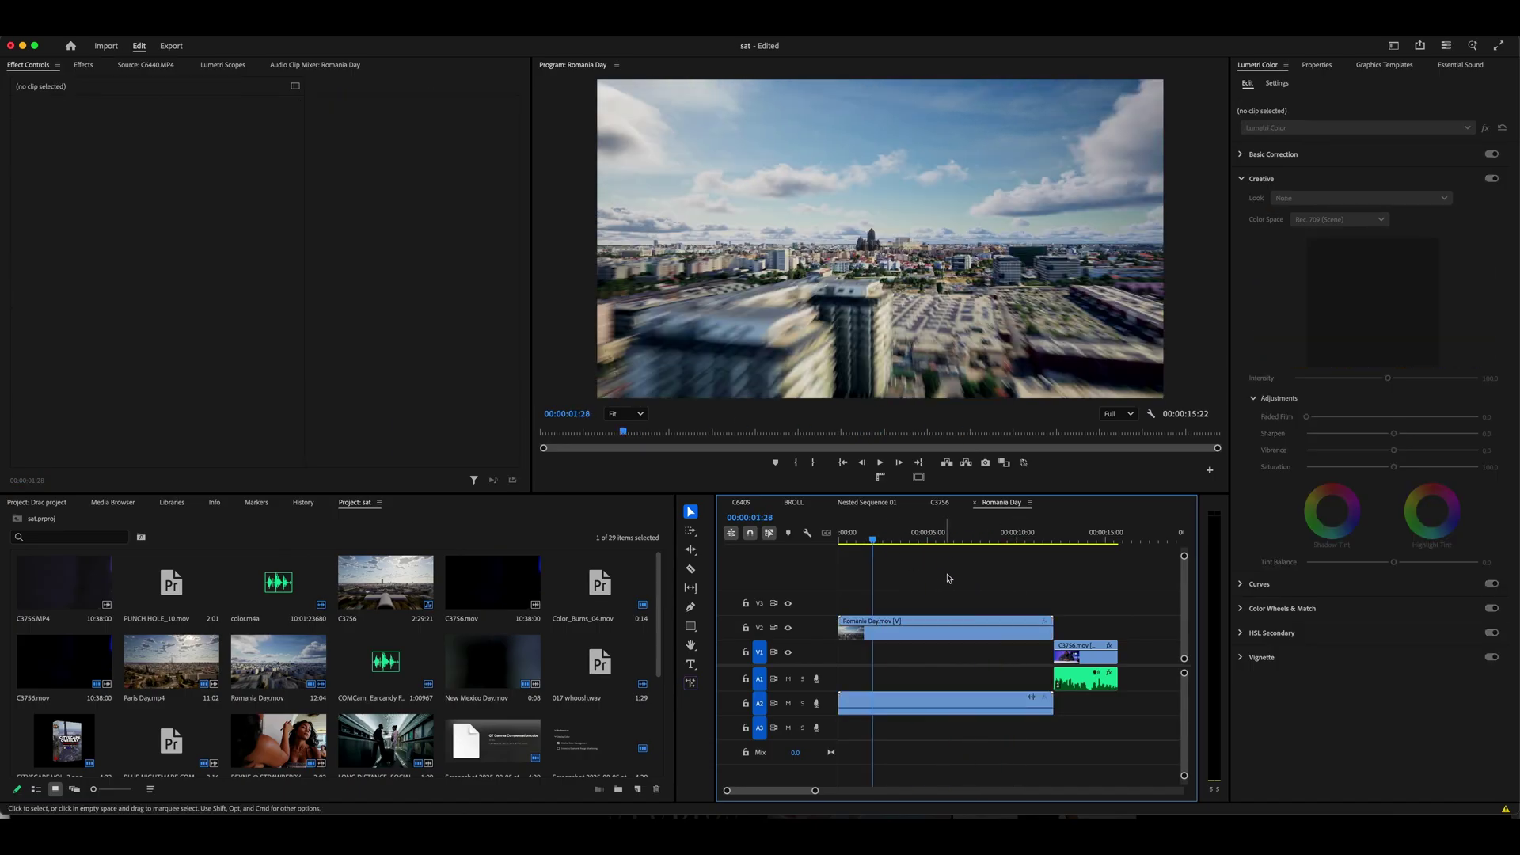
- Show the Romania Day clip's speed rubber band via the fx badge's Time Remapping > Speed
left_click(1046, 625)
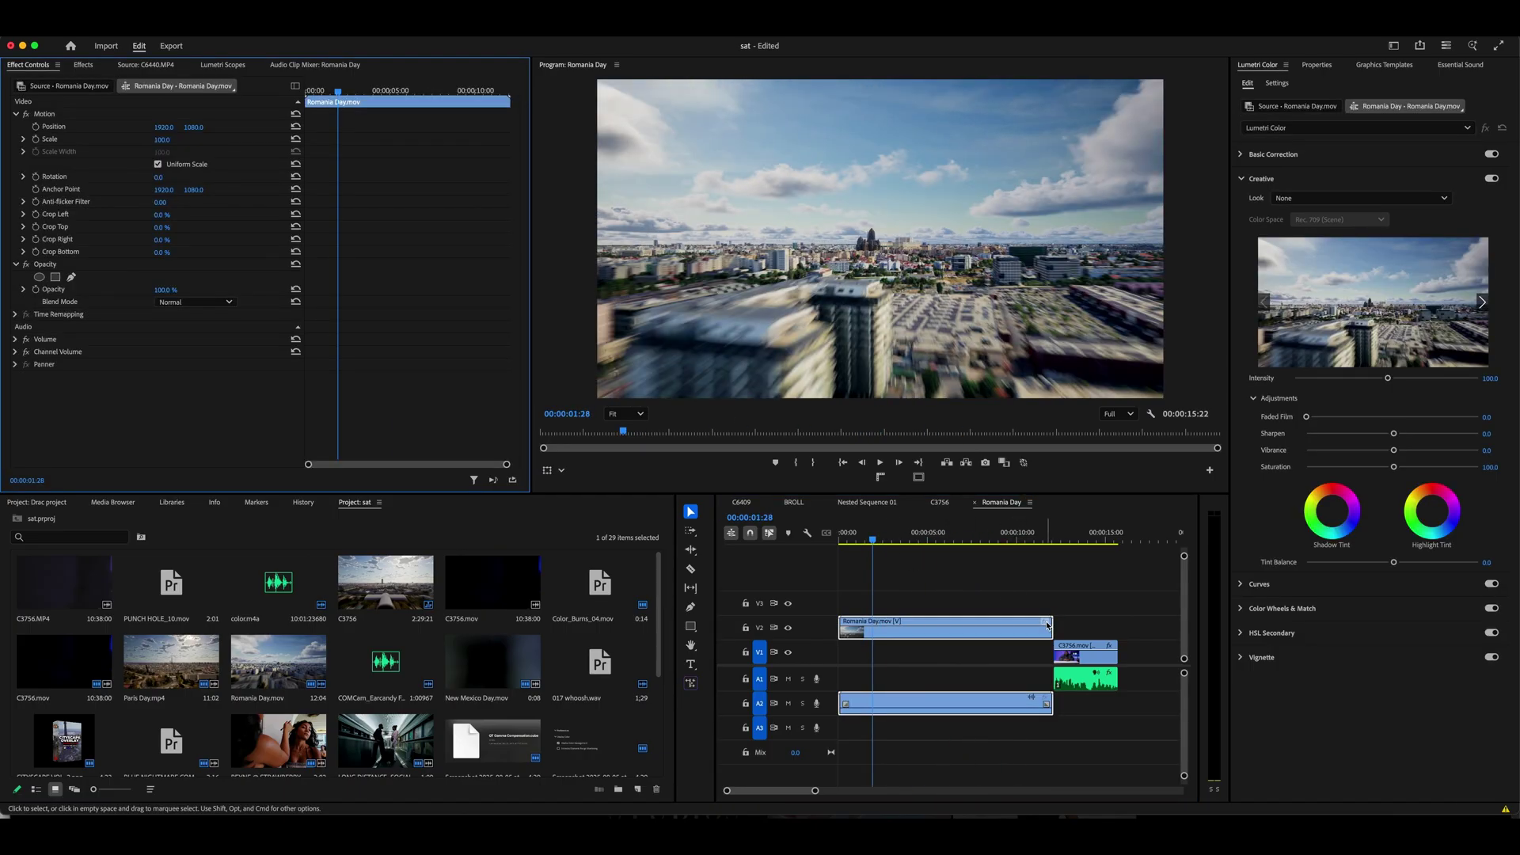
right_click(1046, 625)
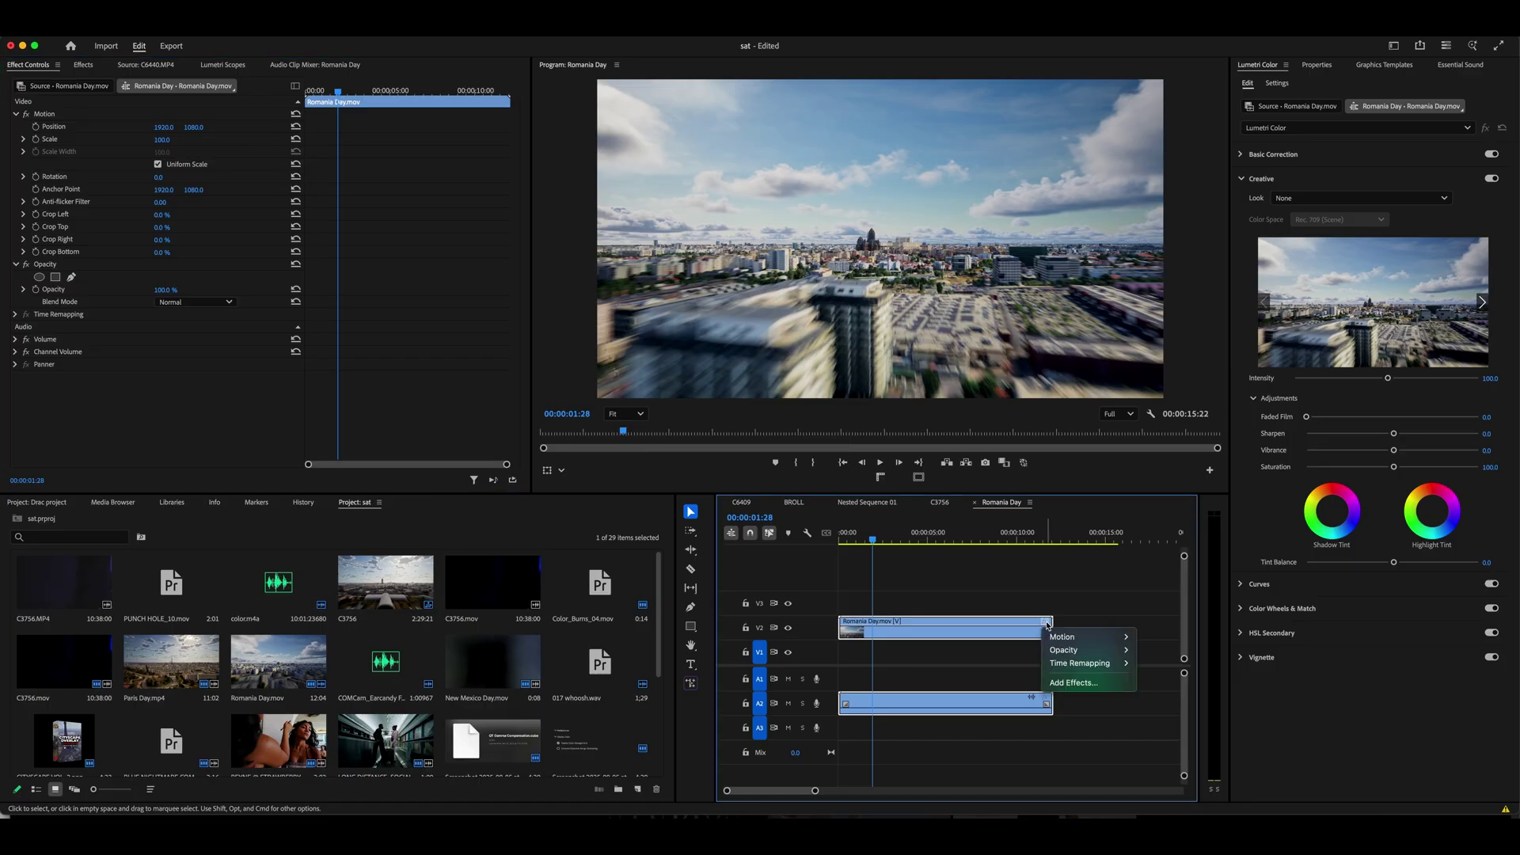
right_click(1031, 627)
left_click(1025, 617)
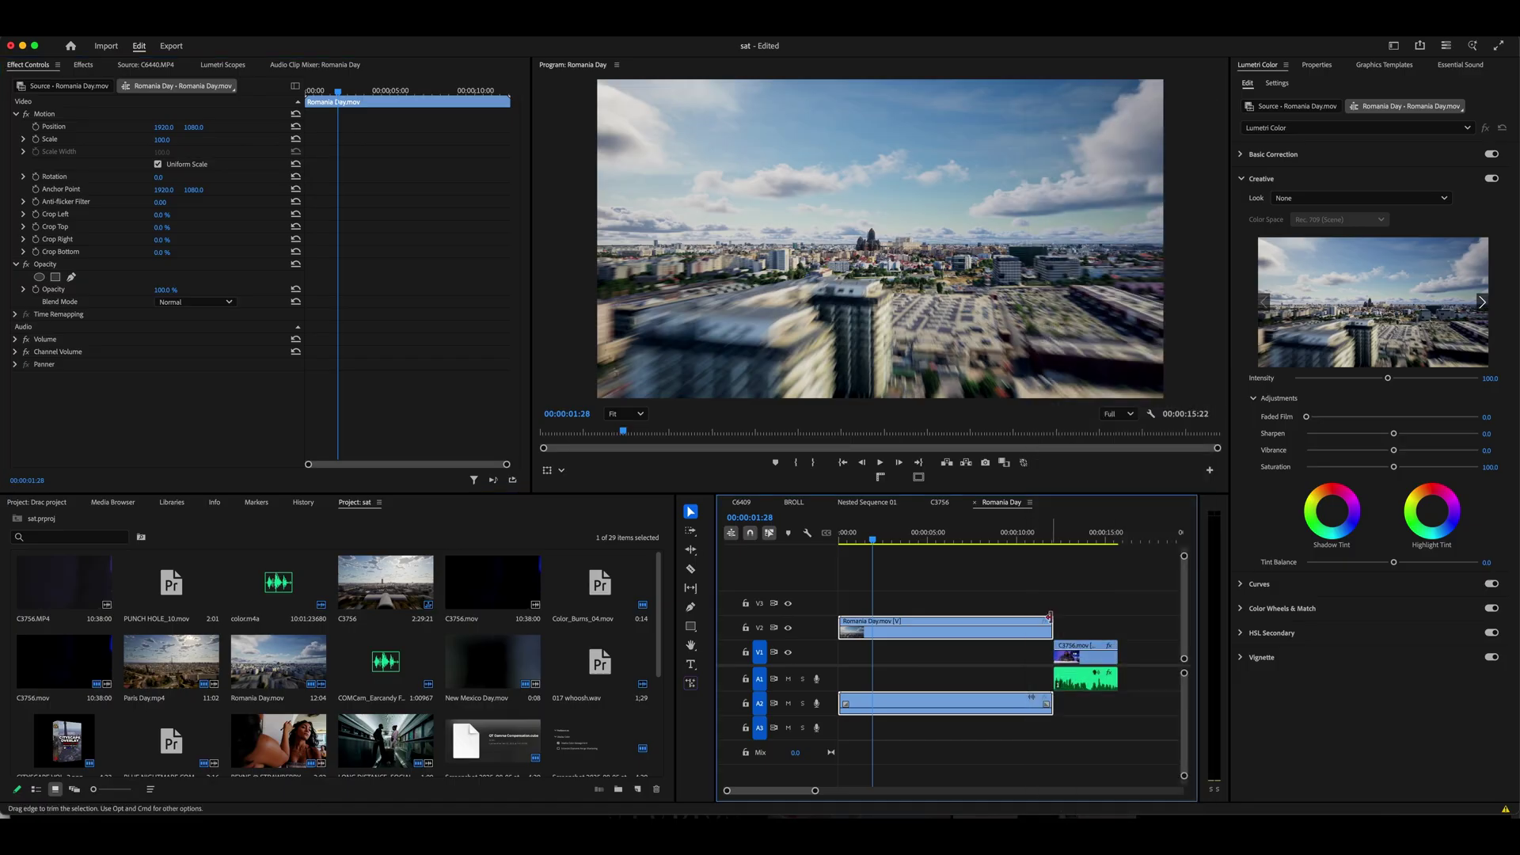
right_click(1051, 622)
mouse_move(1083, 663)
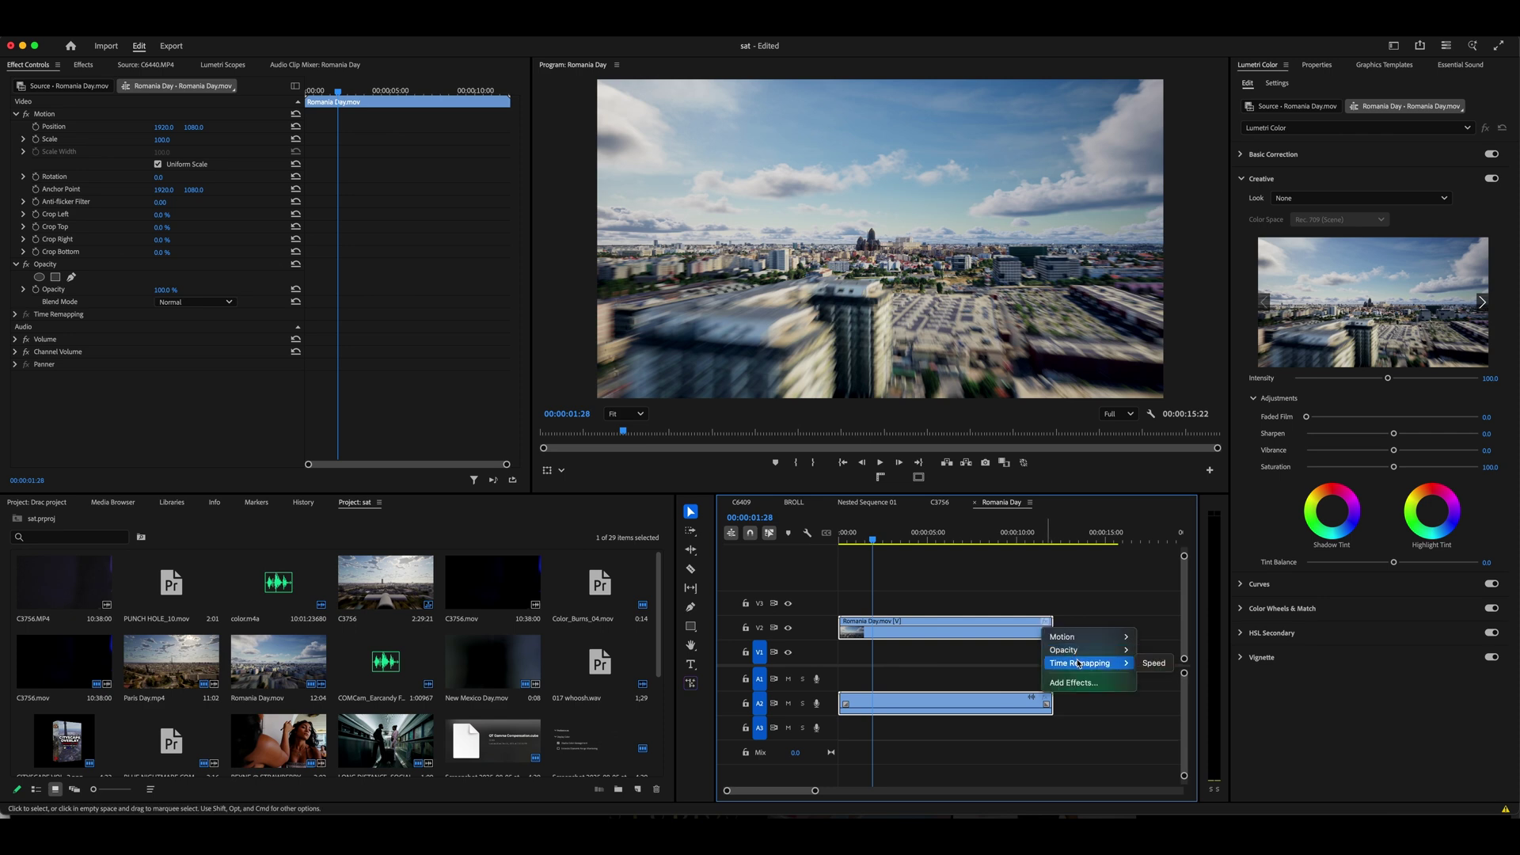
left_click(1155, 663)
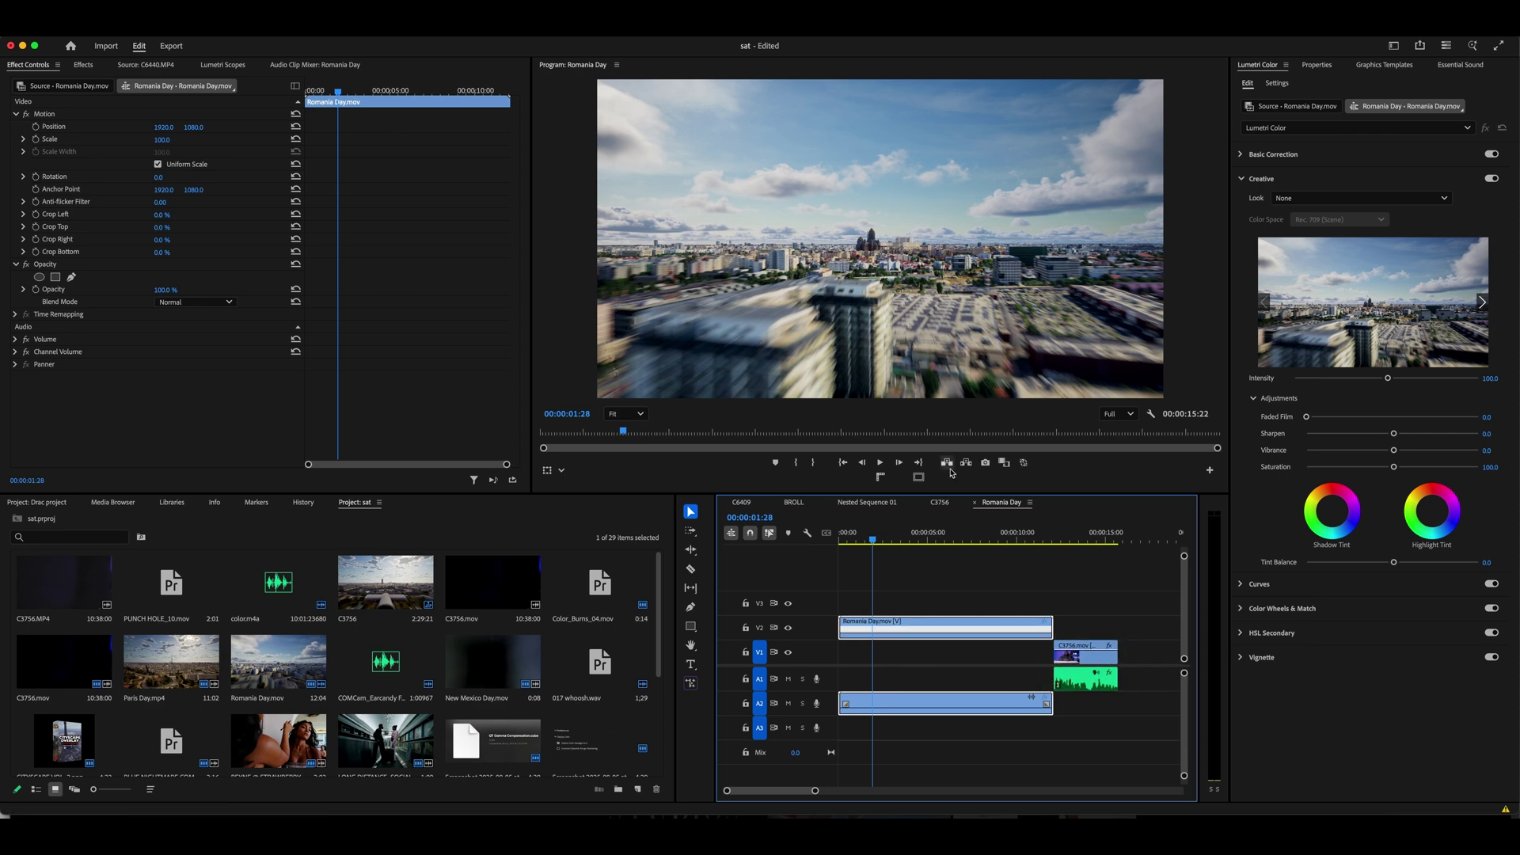
left_click(938, 593)
- Retime the Romania Day clip to 70% speed and zoom the timeline out
left_click(945, 626)
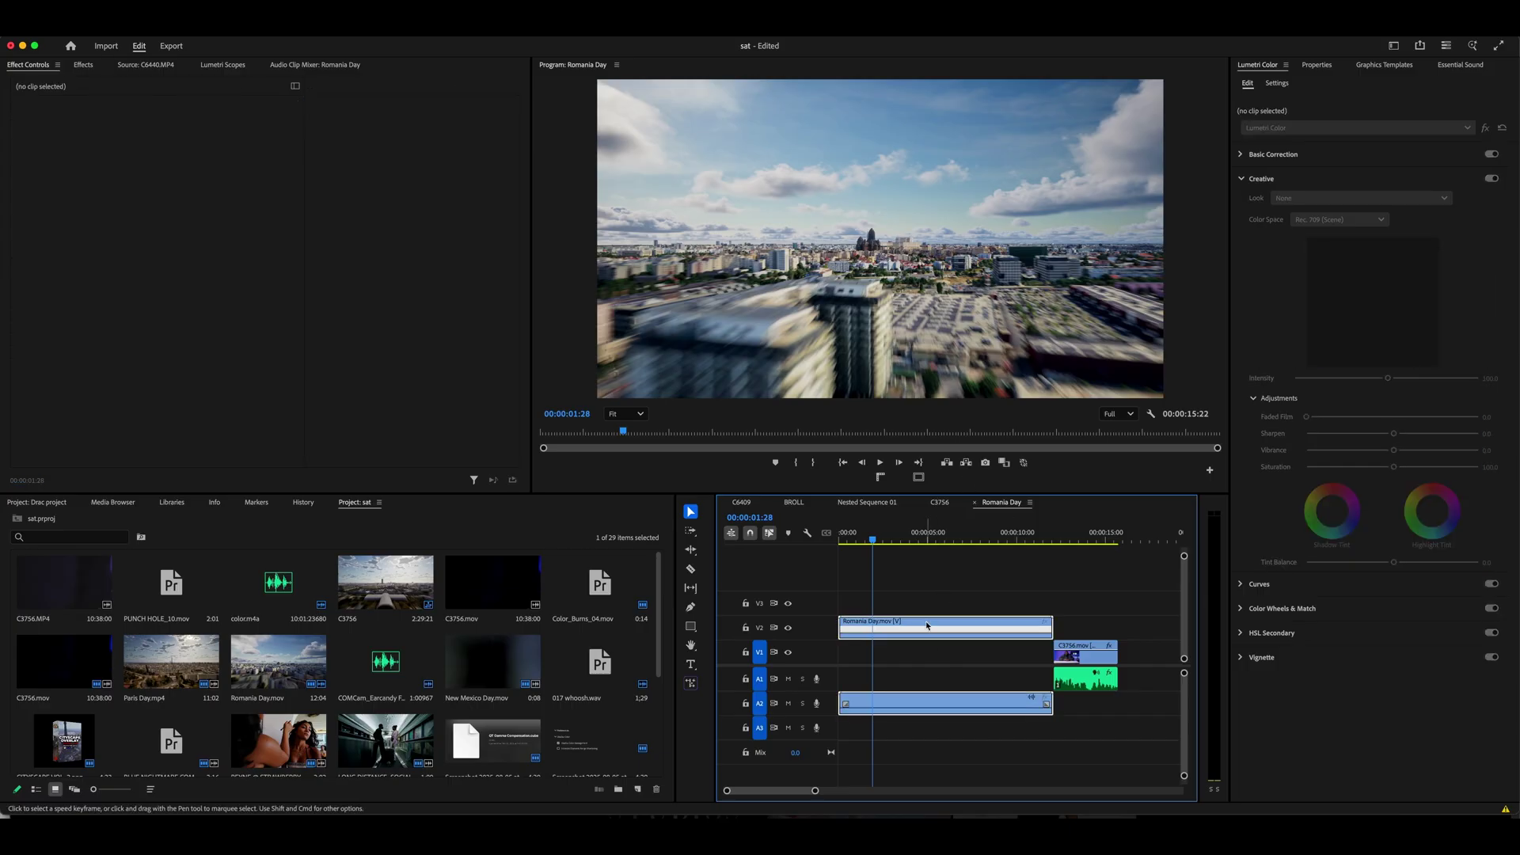
left_click_drag(815, 792, 795, 791)
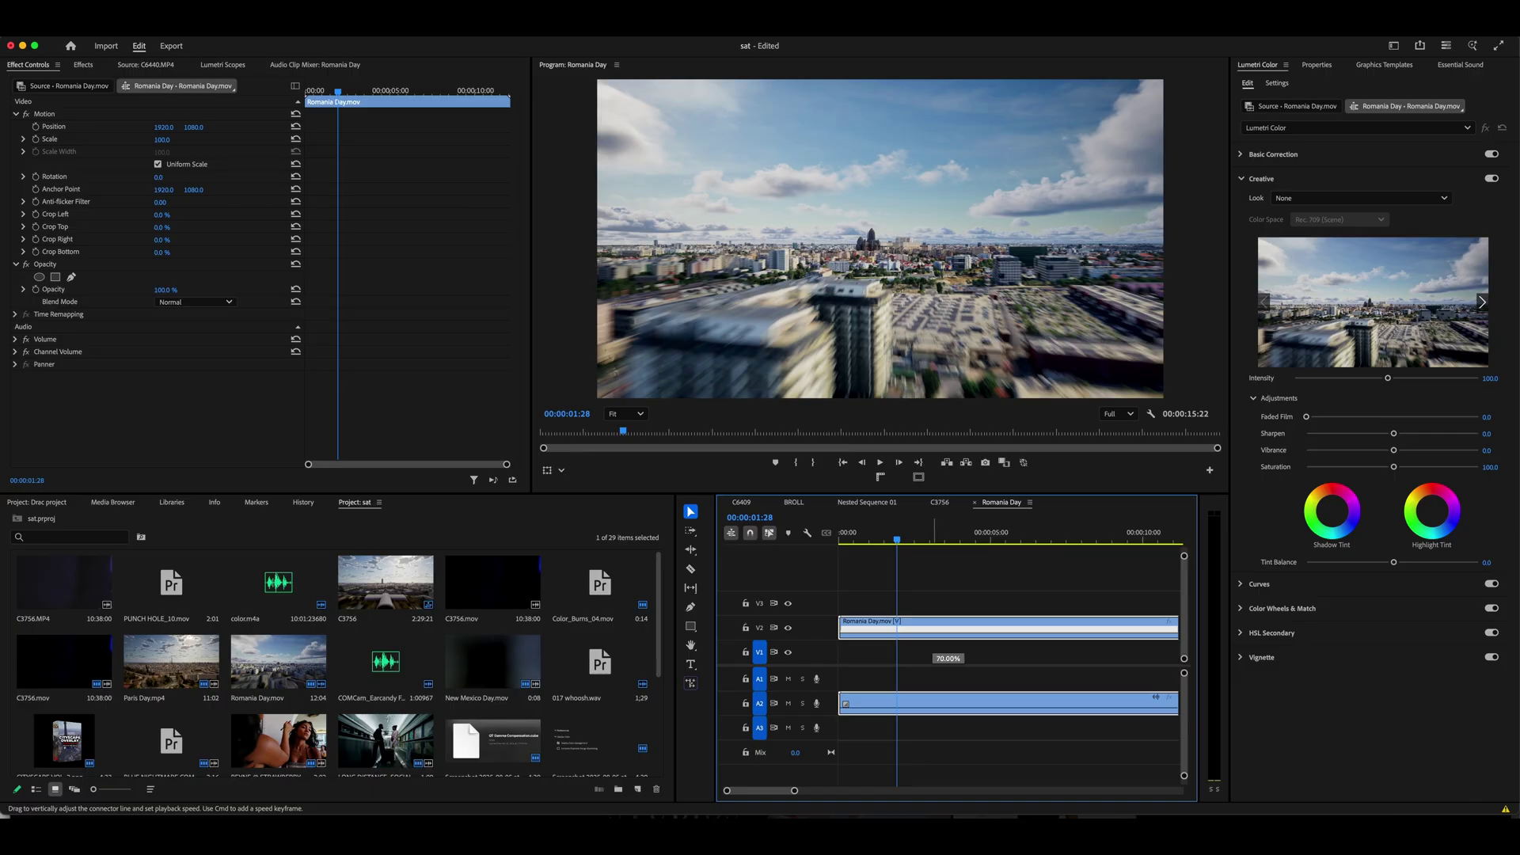
key("minus")
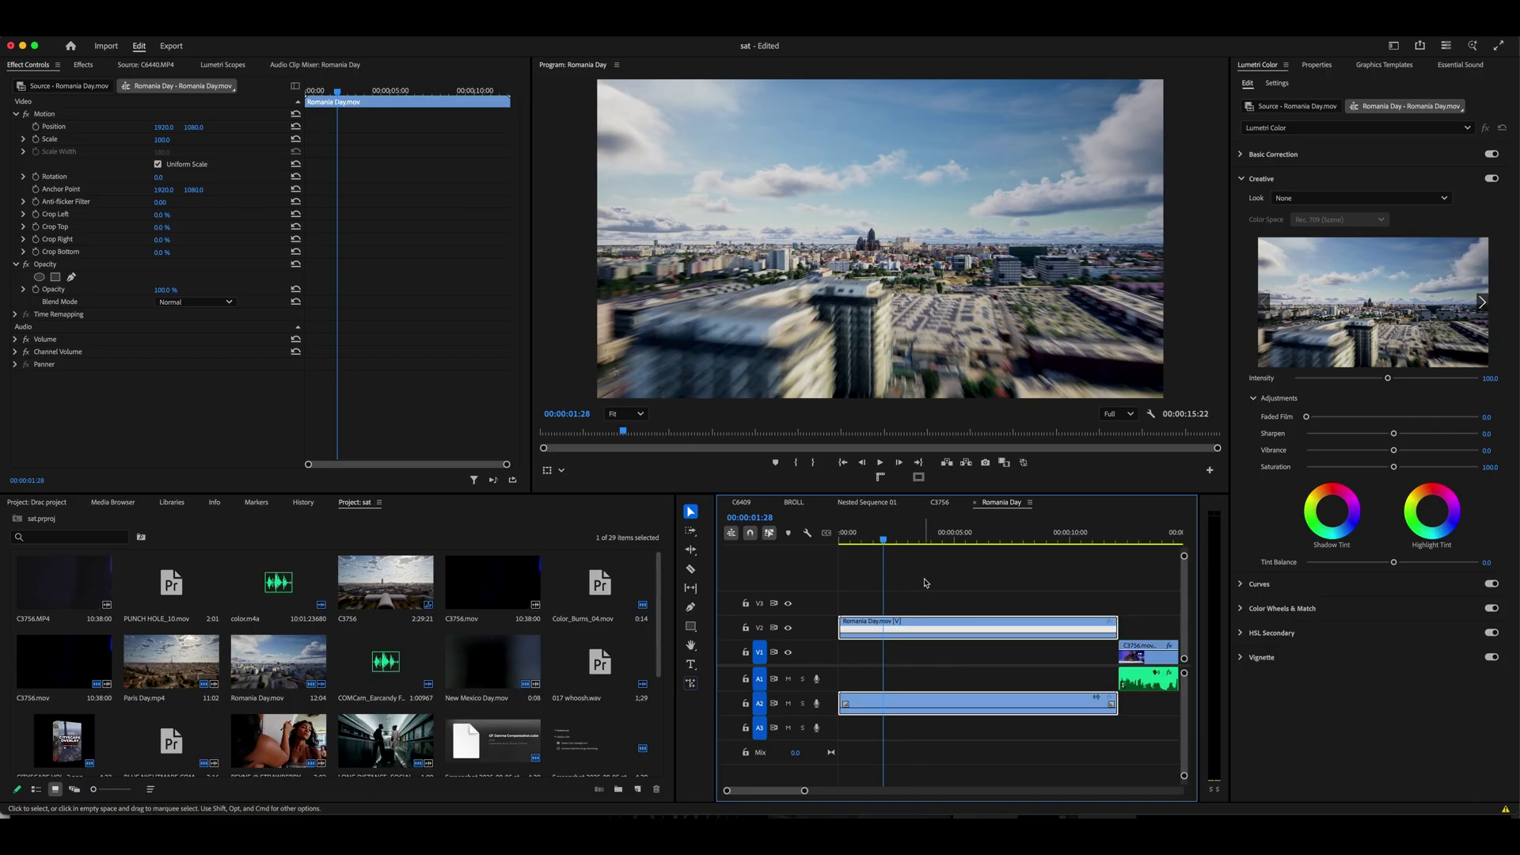
left_click(692, 607)
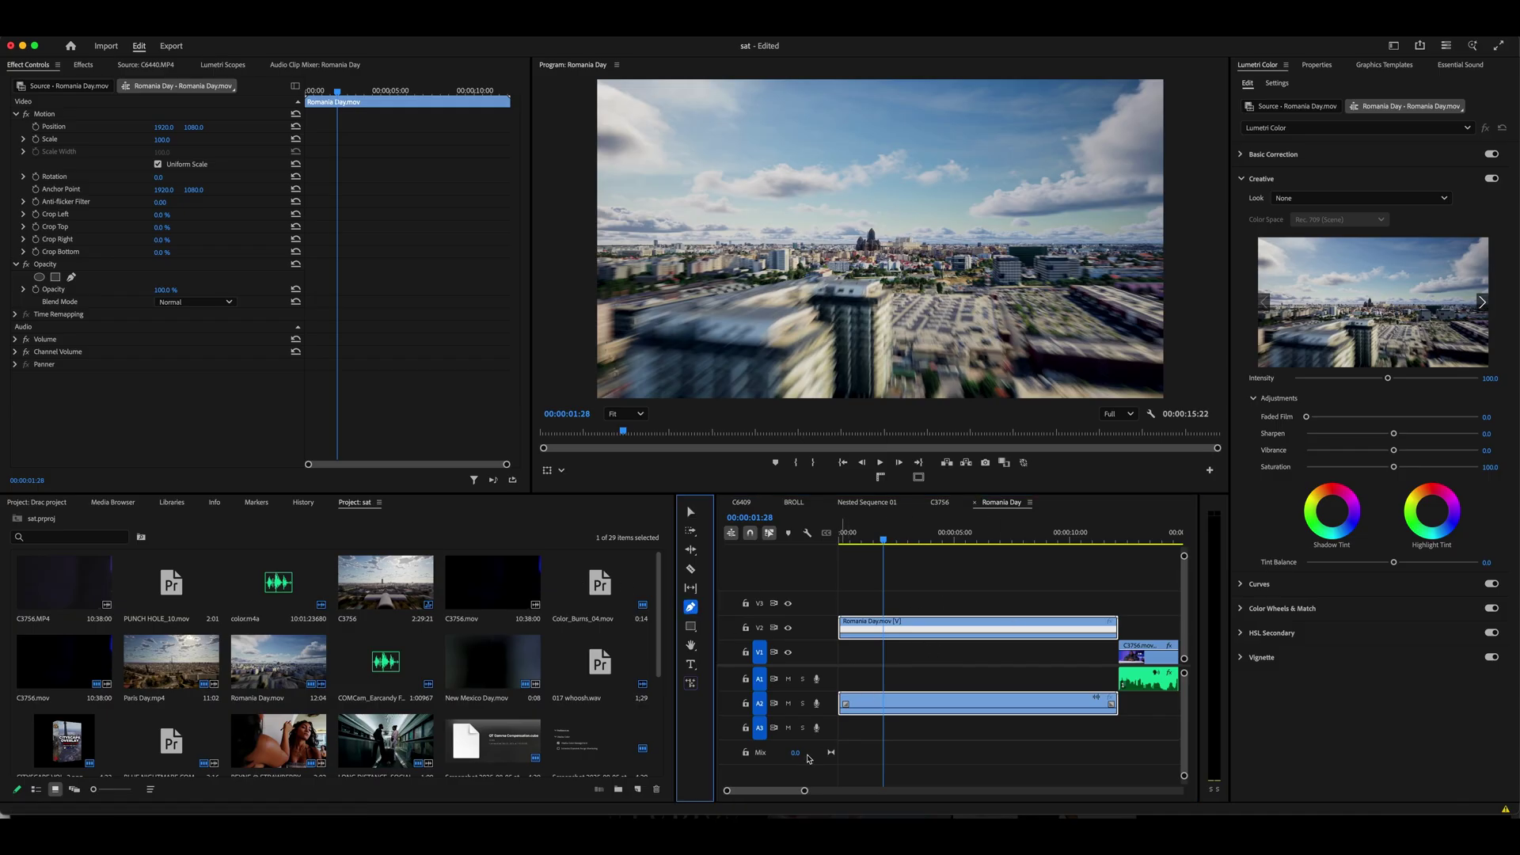
left_click_drag(805, 791, 798, 792)
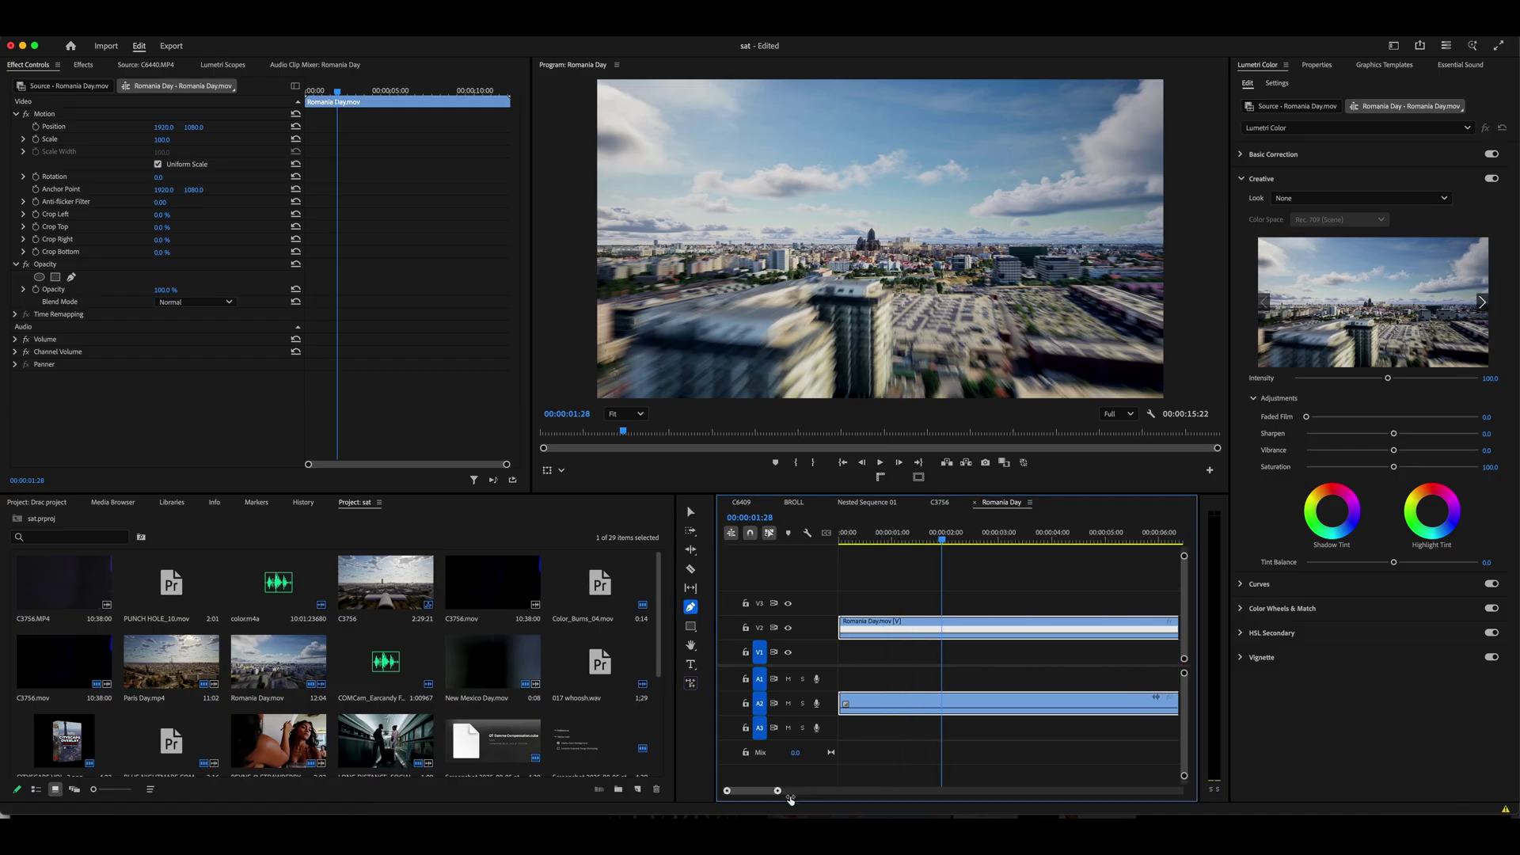
- Preview the sequence, nudge C3756 slightly left, and park the playhead near the aerial clip's end
left_click(967, 463)
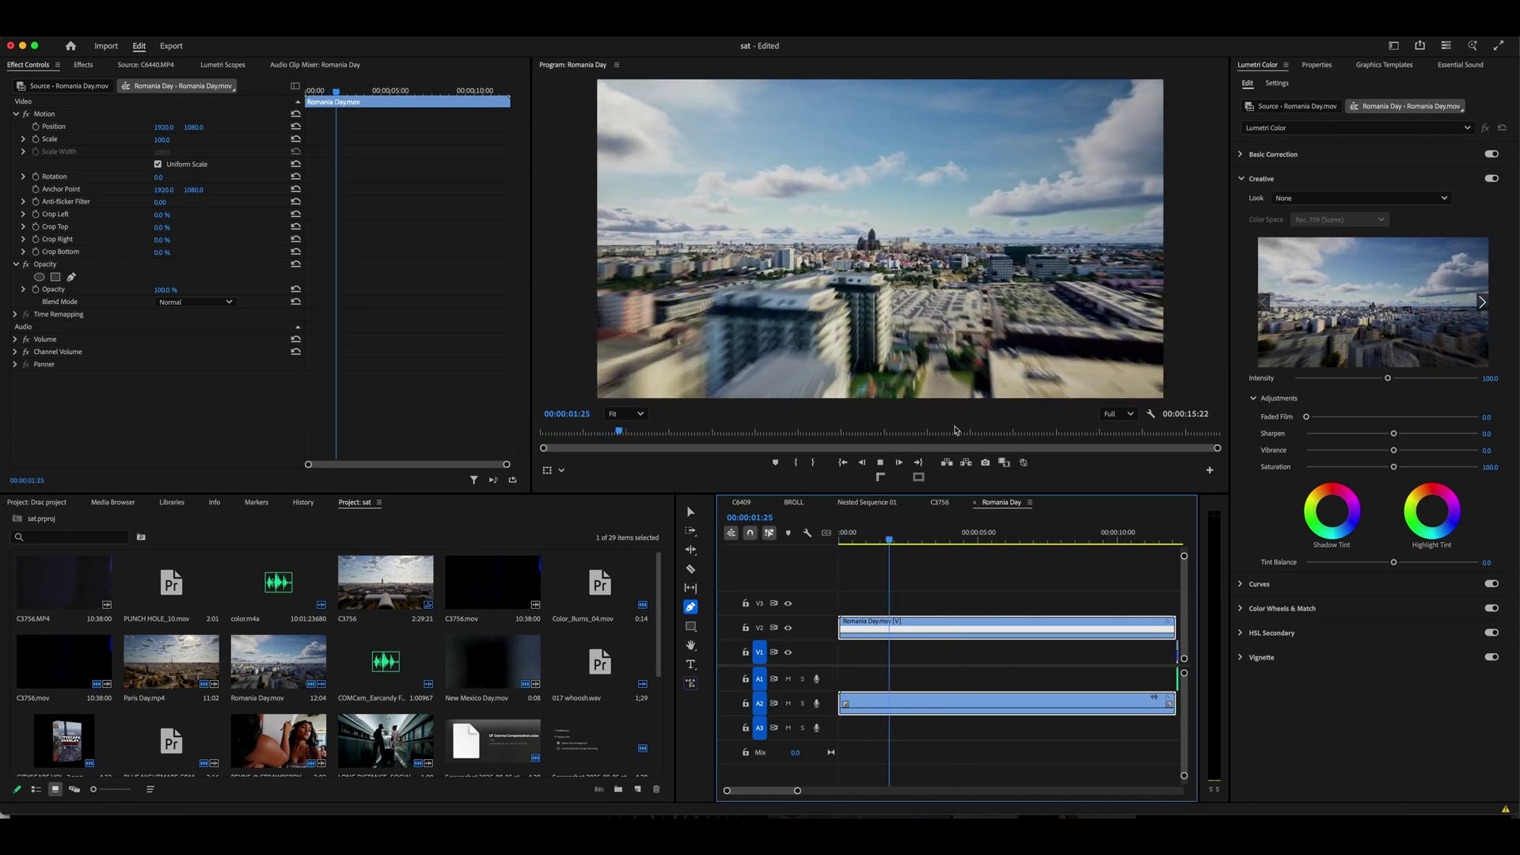
key("space")
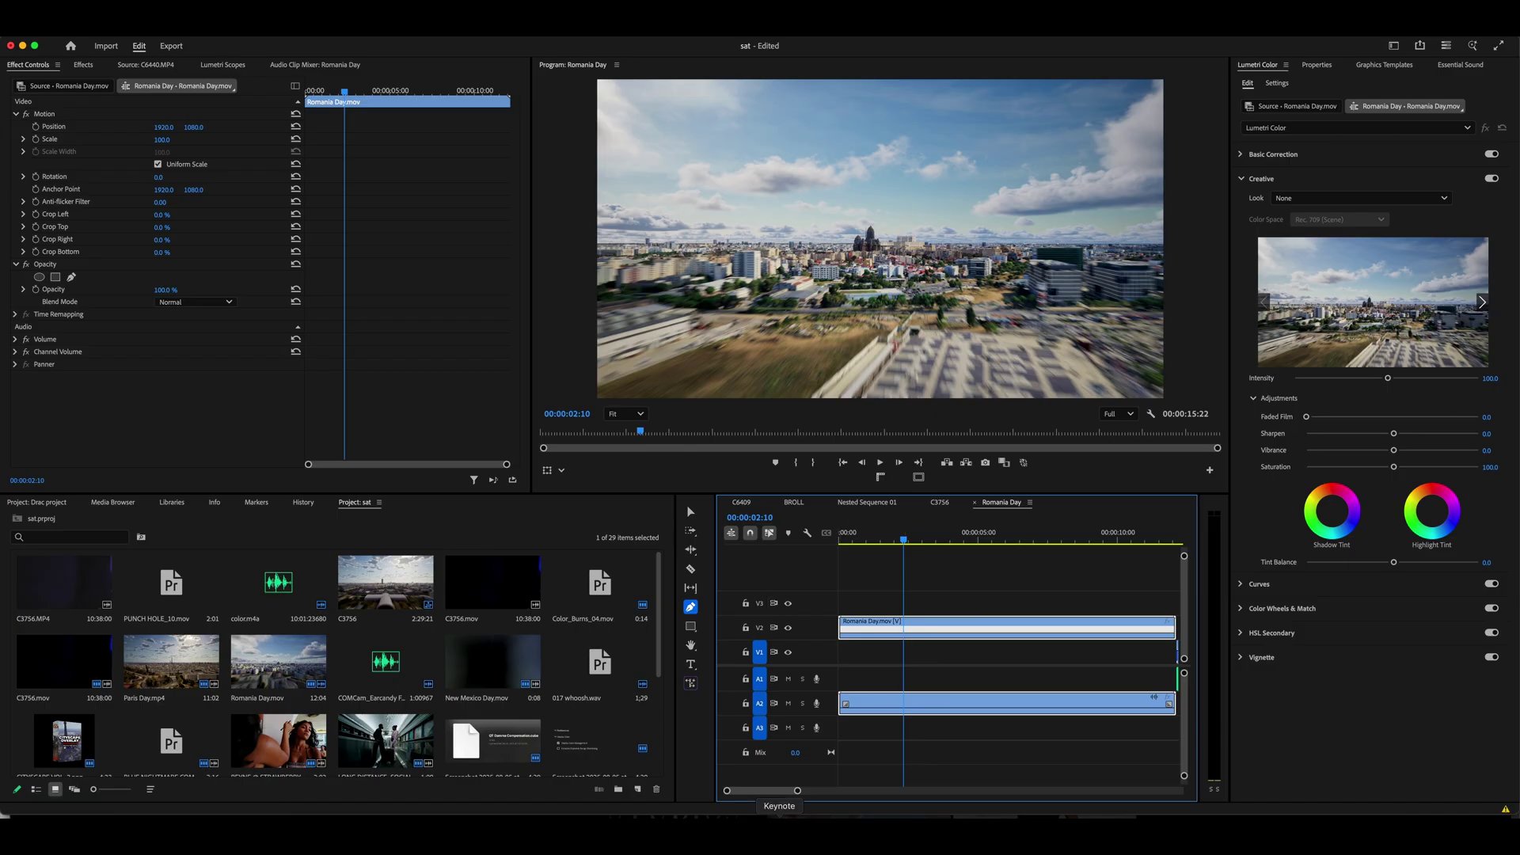
left_click_drag(798, 793, 769, 791)
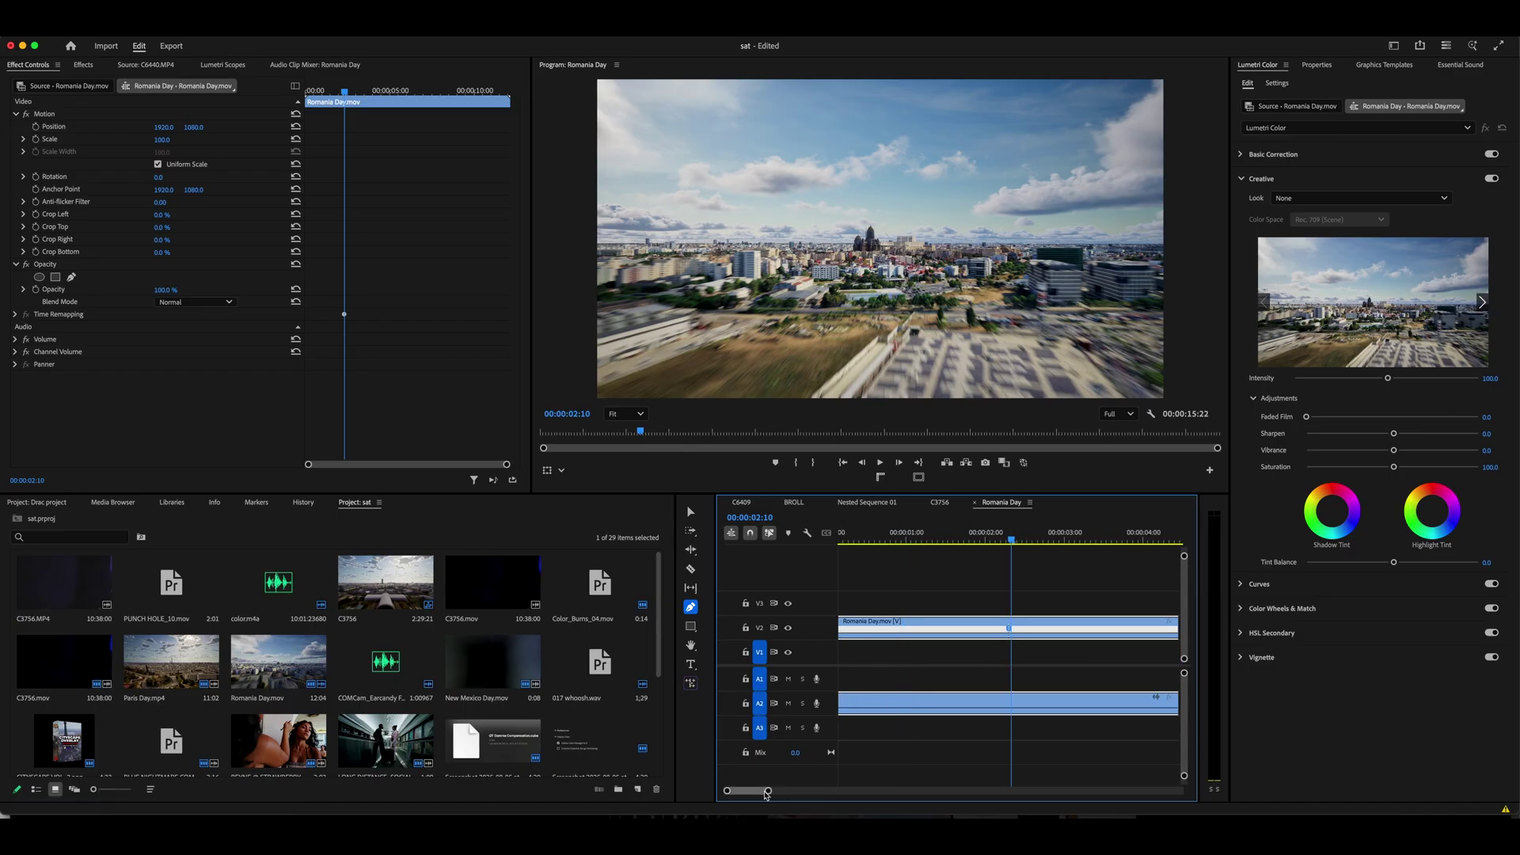
left_click_drag(765, 793, 820, 791)
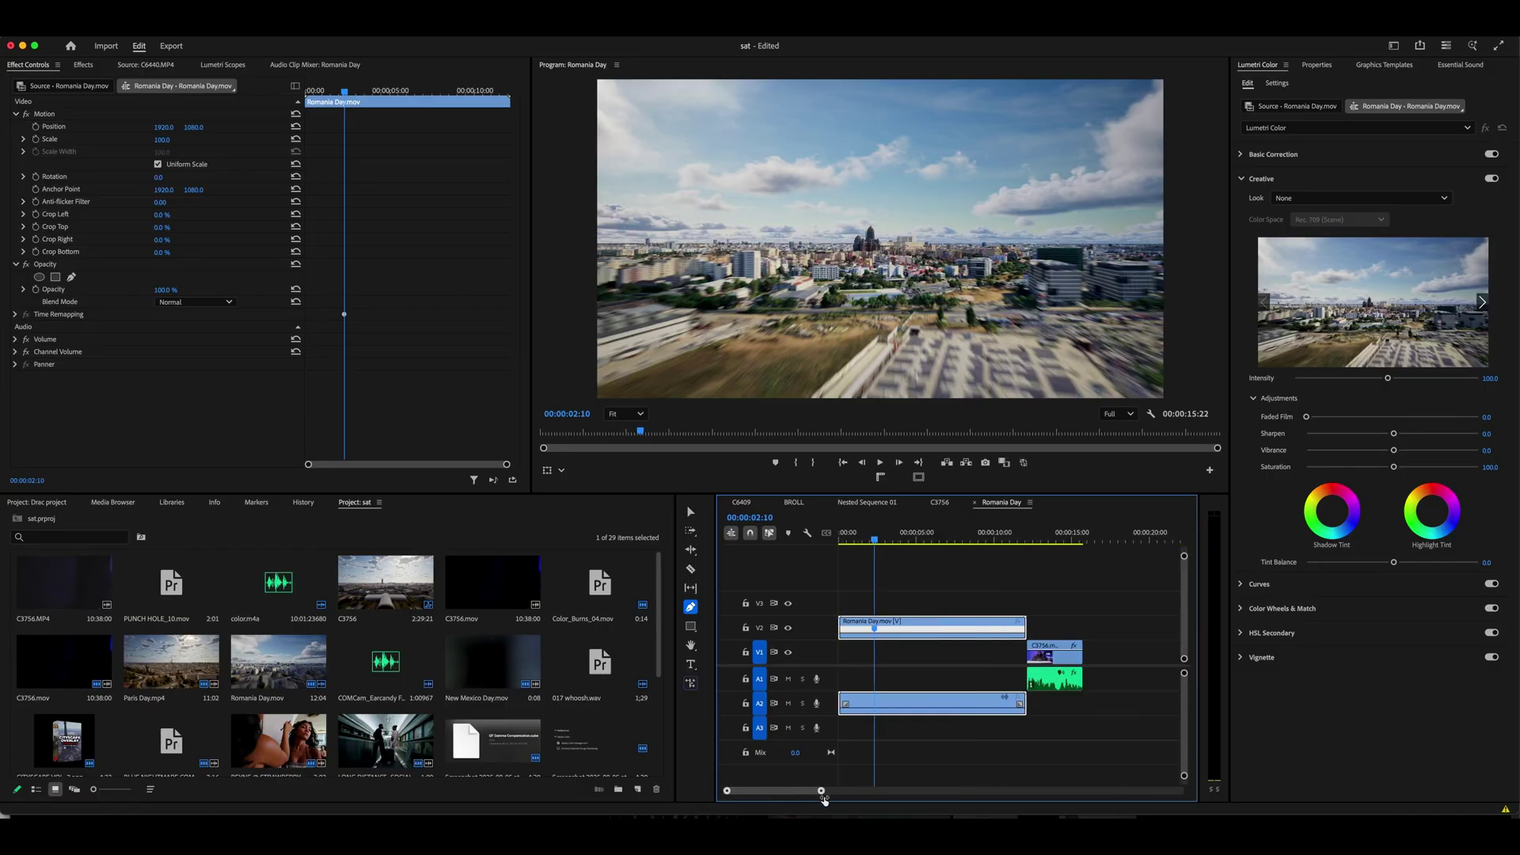
left_click_drag(951, 534, 1004, 535)
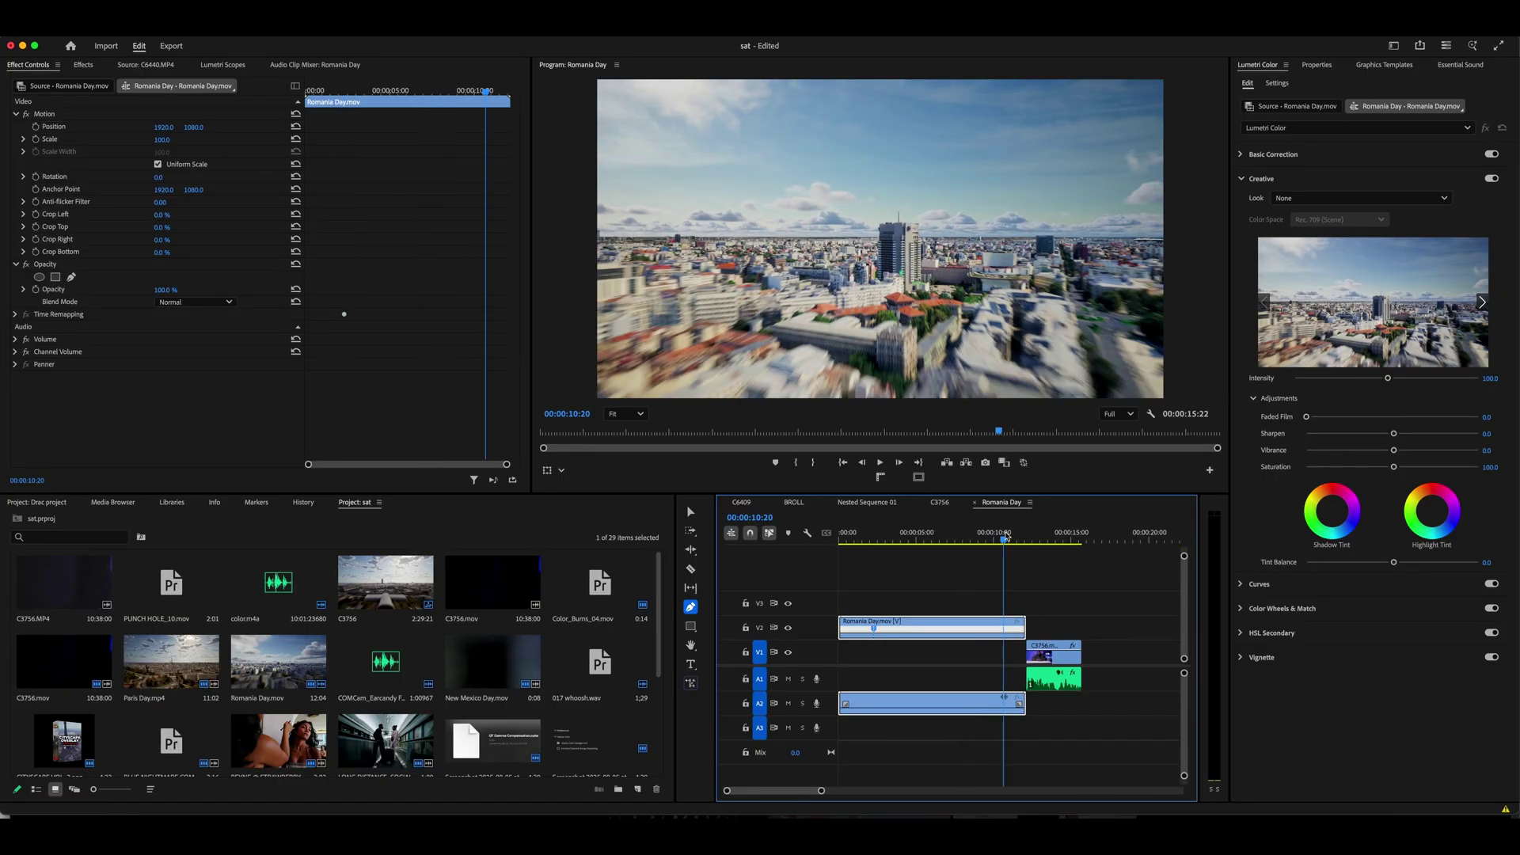
left_click_drag(1008, 535, 1023, 541)
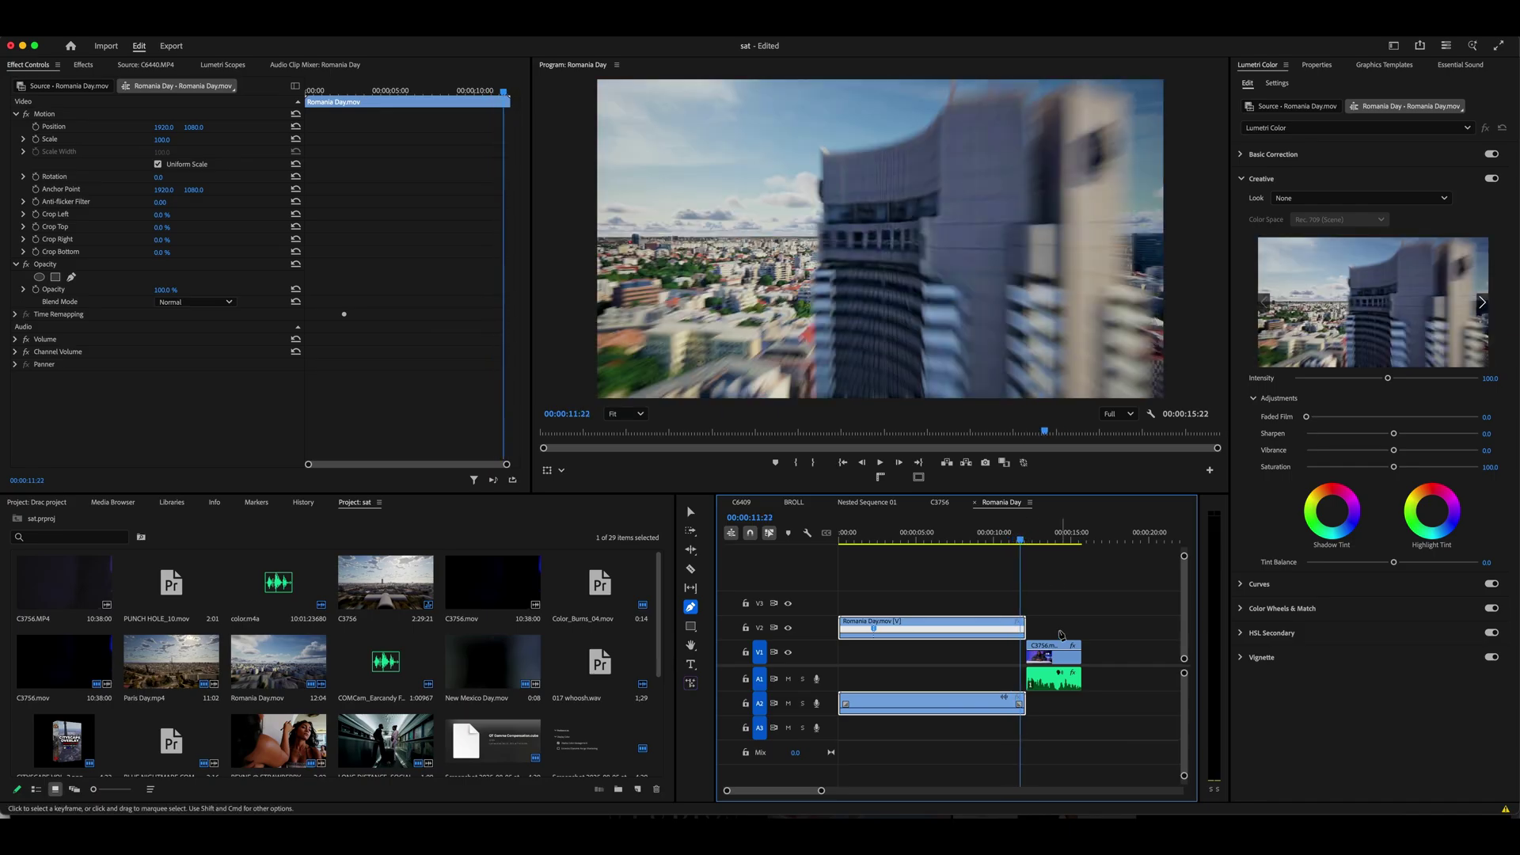
left_click_drag(1040, 653, 1031, 653)
mouse_move(1019, 537)
left_mouse_down()
mouse_move(1036, 538)
mouse_move(976, 537)
left_mouse_up()
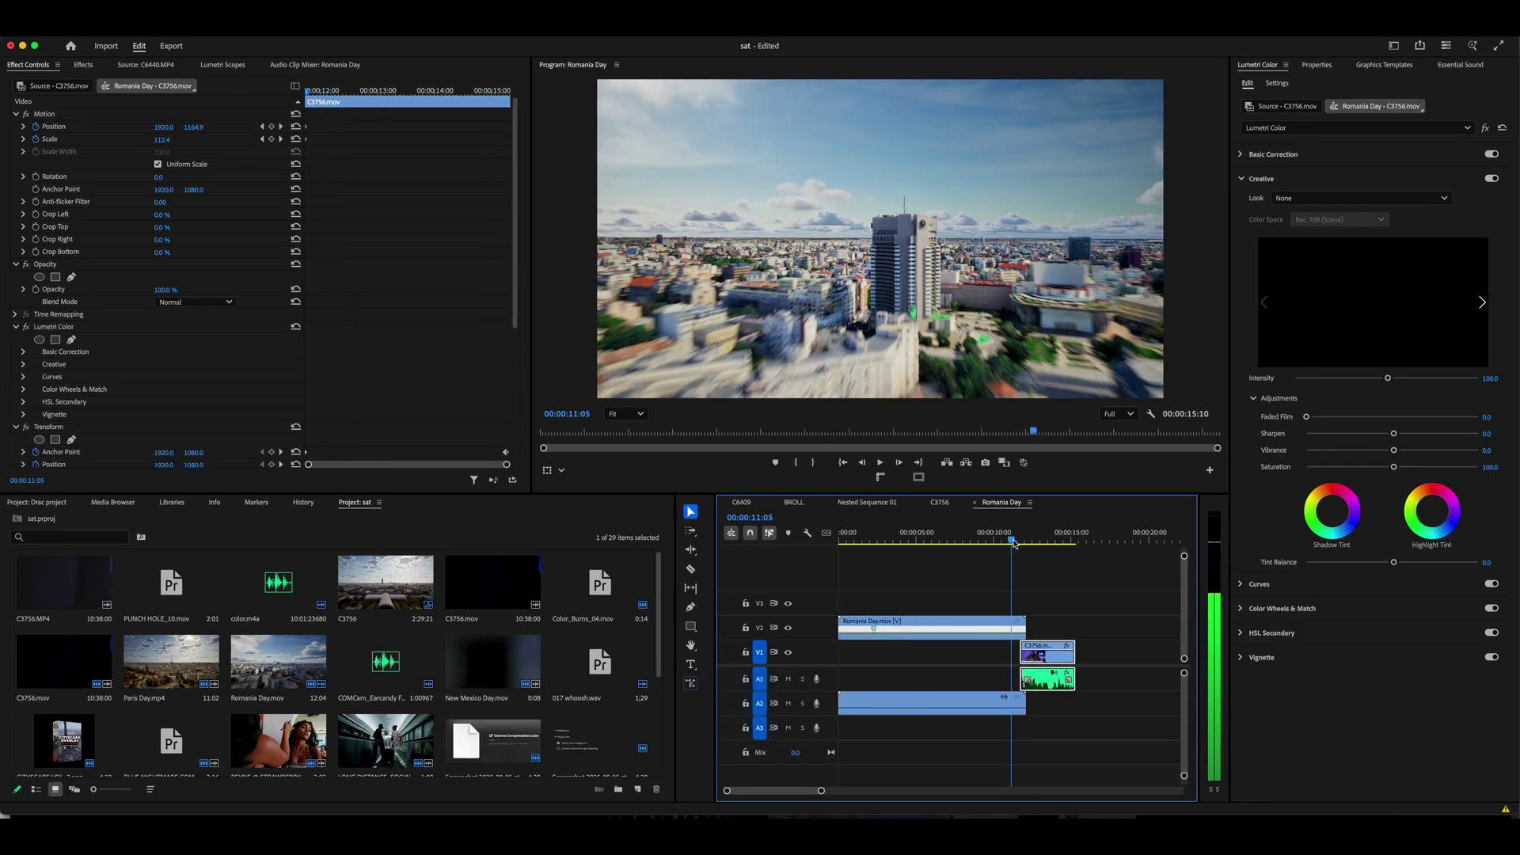
- Add a second speed keyframe to the Romania Day clip with the Pen tool
key("p")
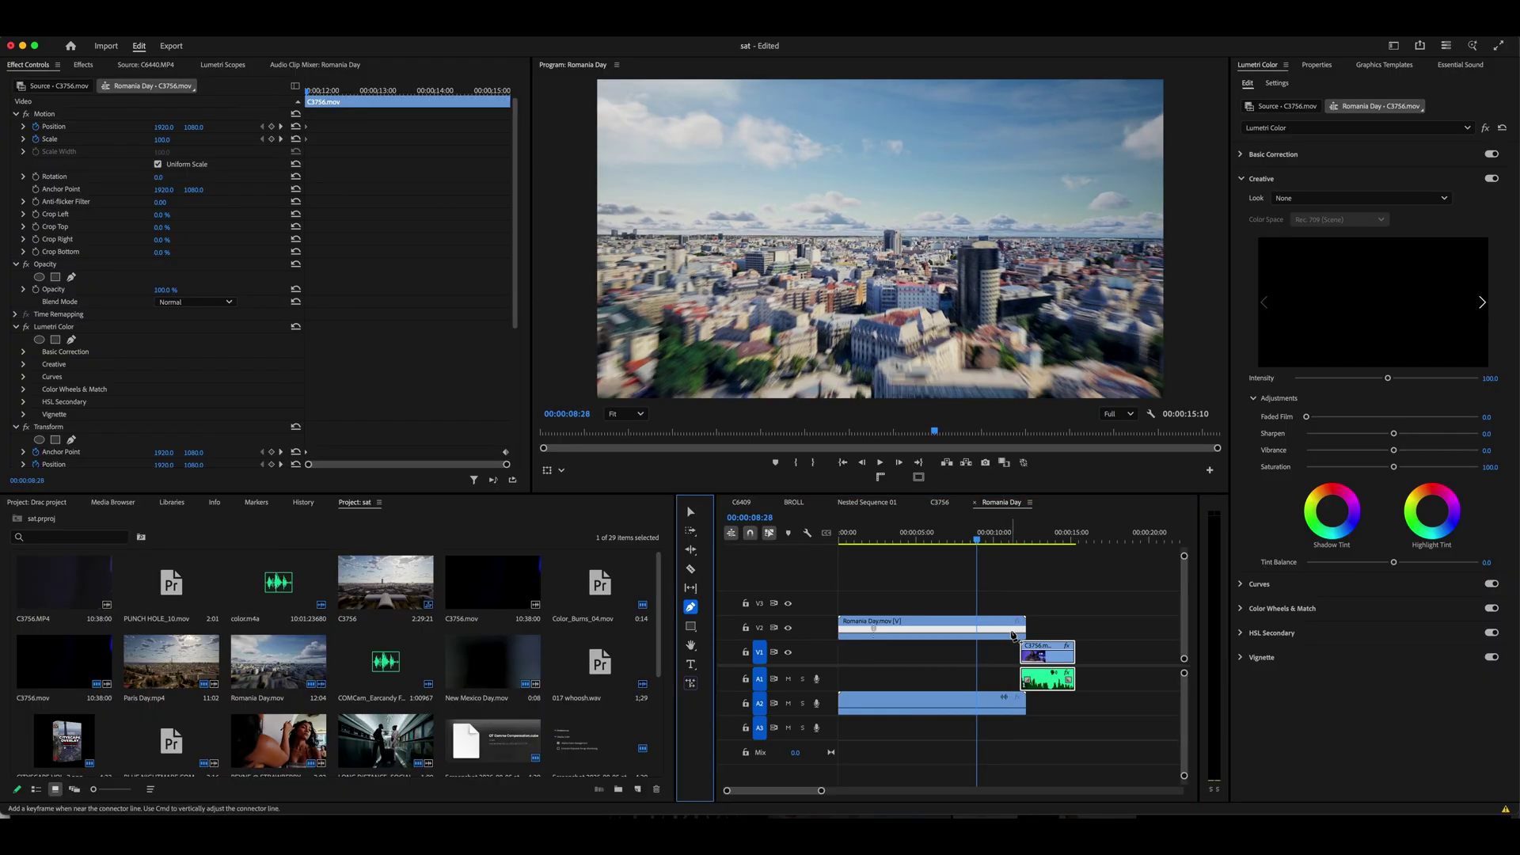
left_click(1016, 636)
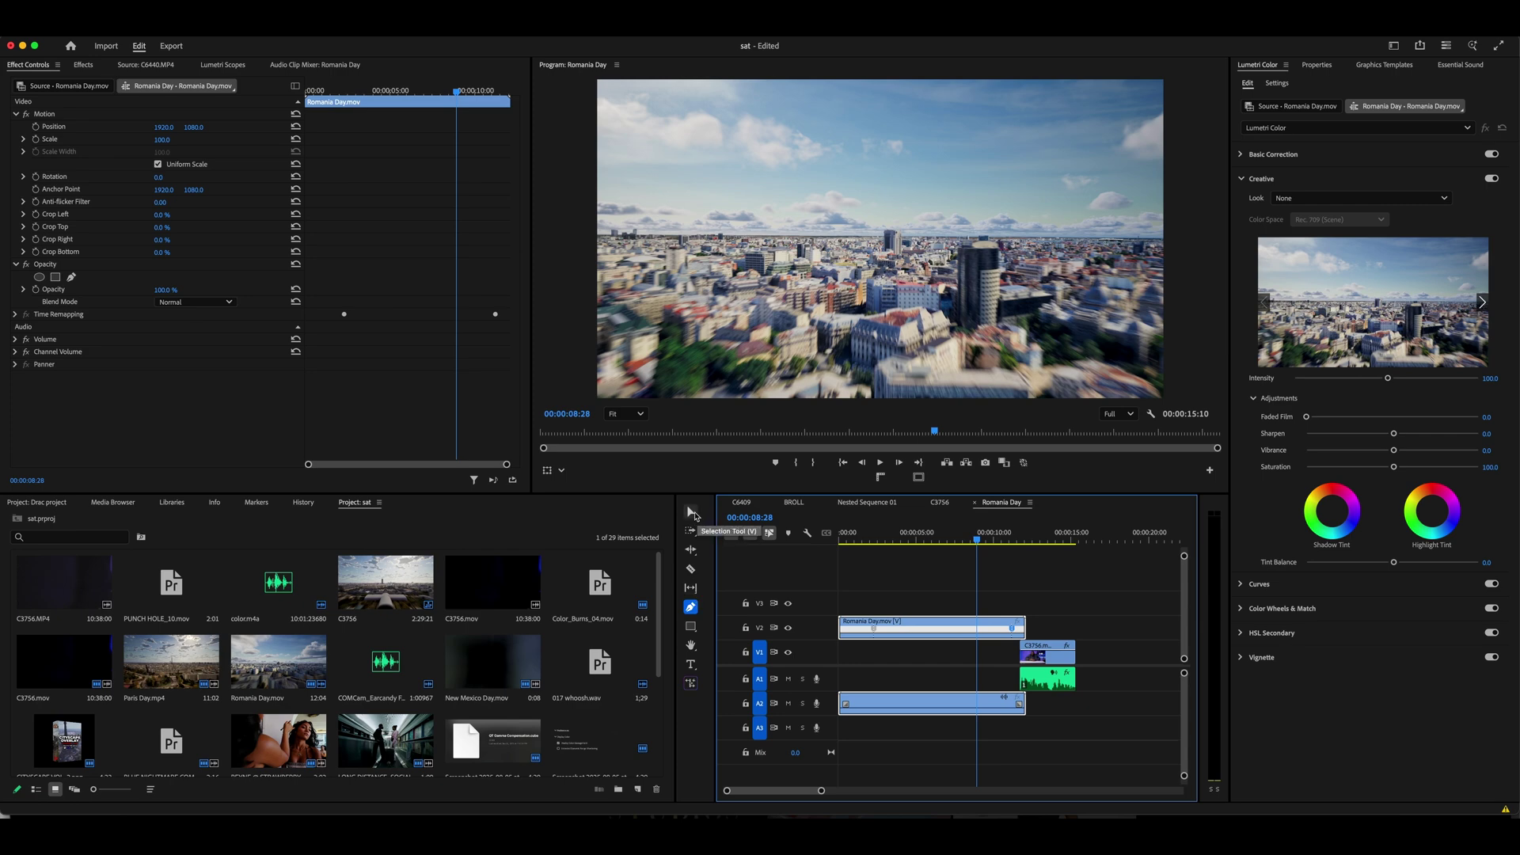
left_click(692, 513)
- Speed up the aerial clip's middle section to 329% and play it back
mouse_move(903, 537)
left_mouse_down()
mouse_move(875, 551)
mouse_move(962, 540)
left_mouse_up()
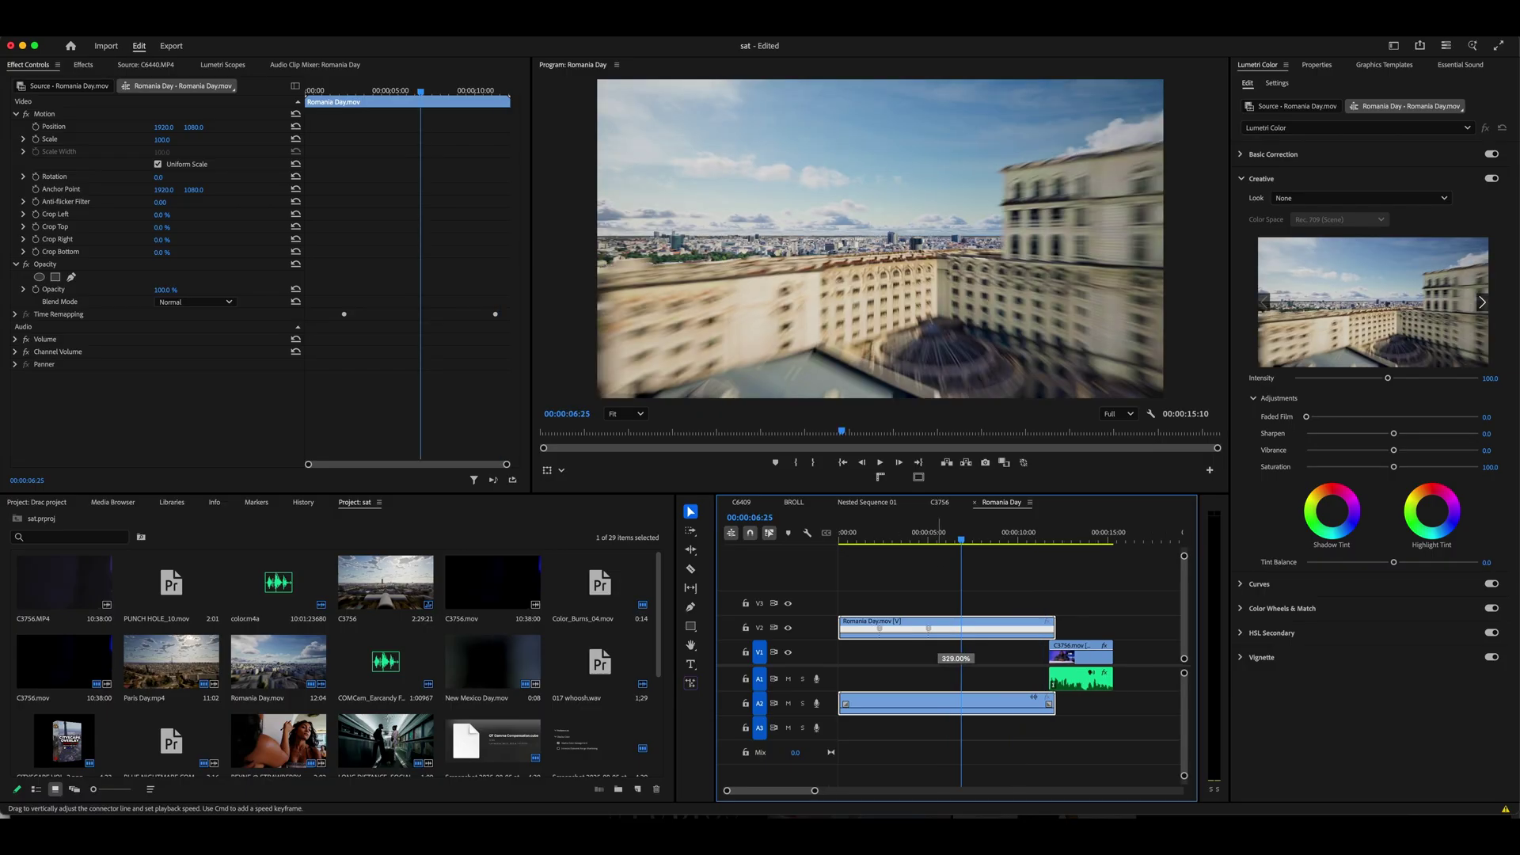
left_click_drag(1052, 628, 928, 627)
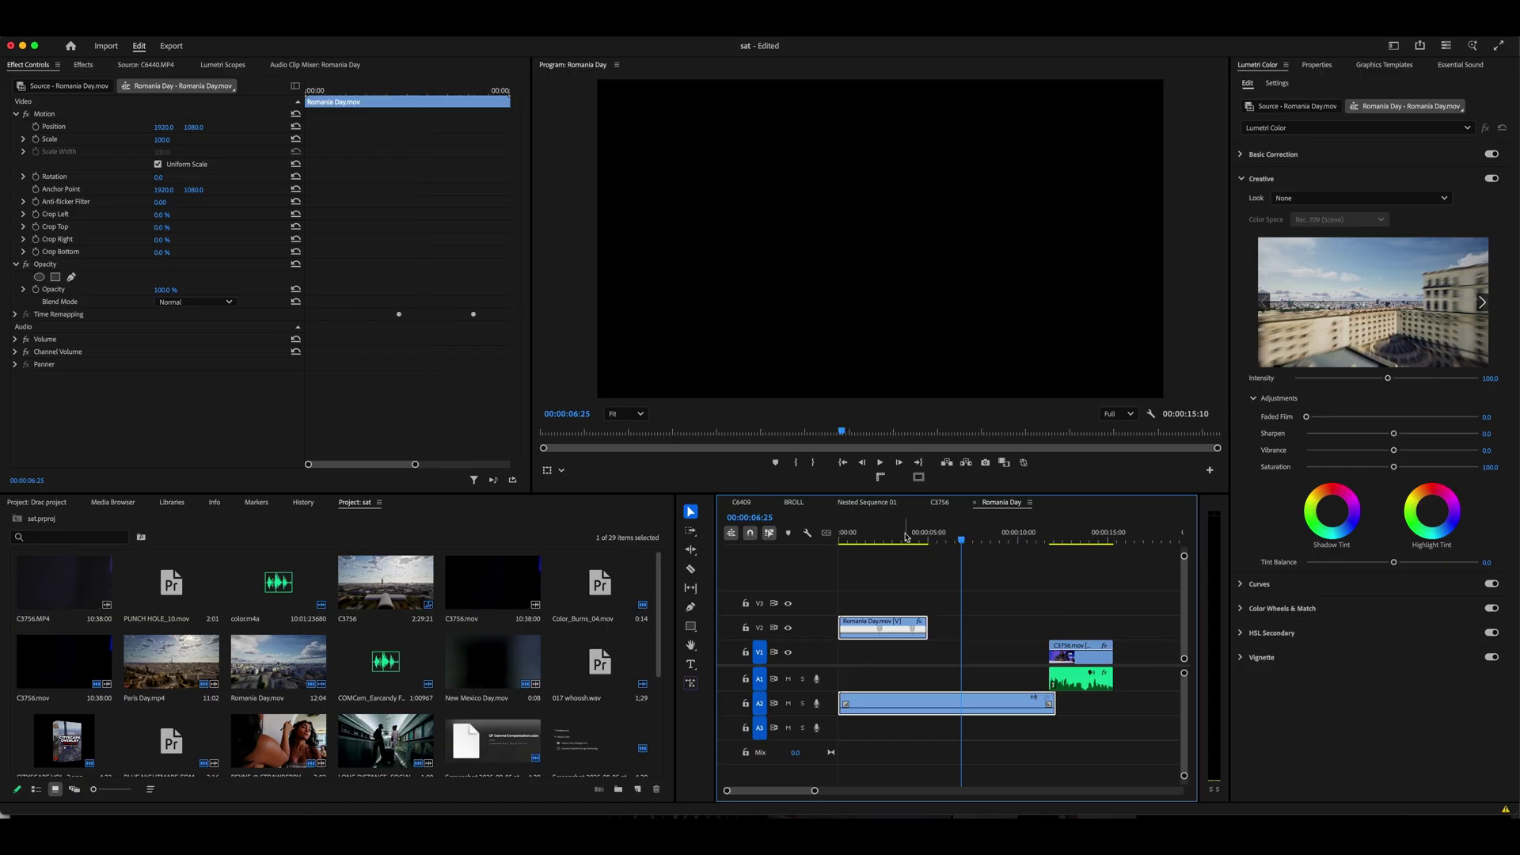
left_click(849, 537)
key("space")
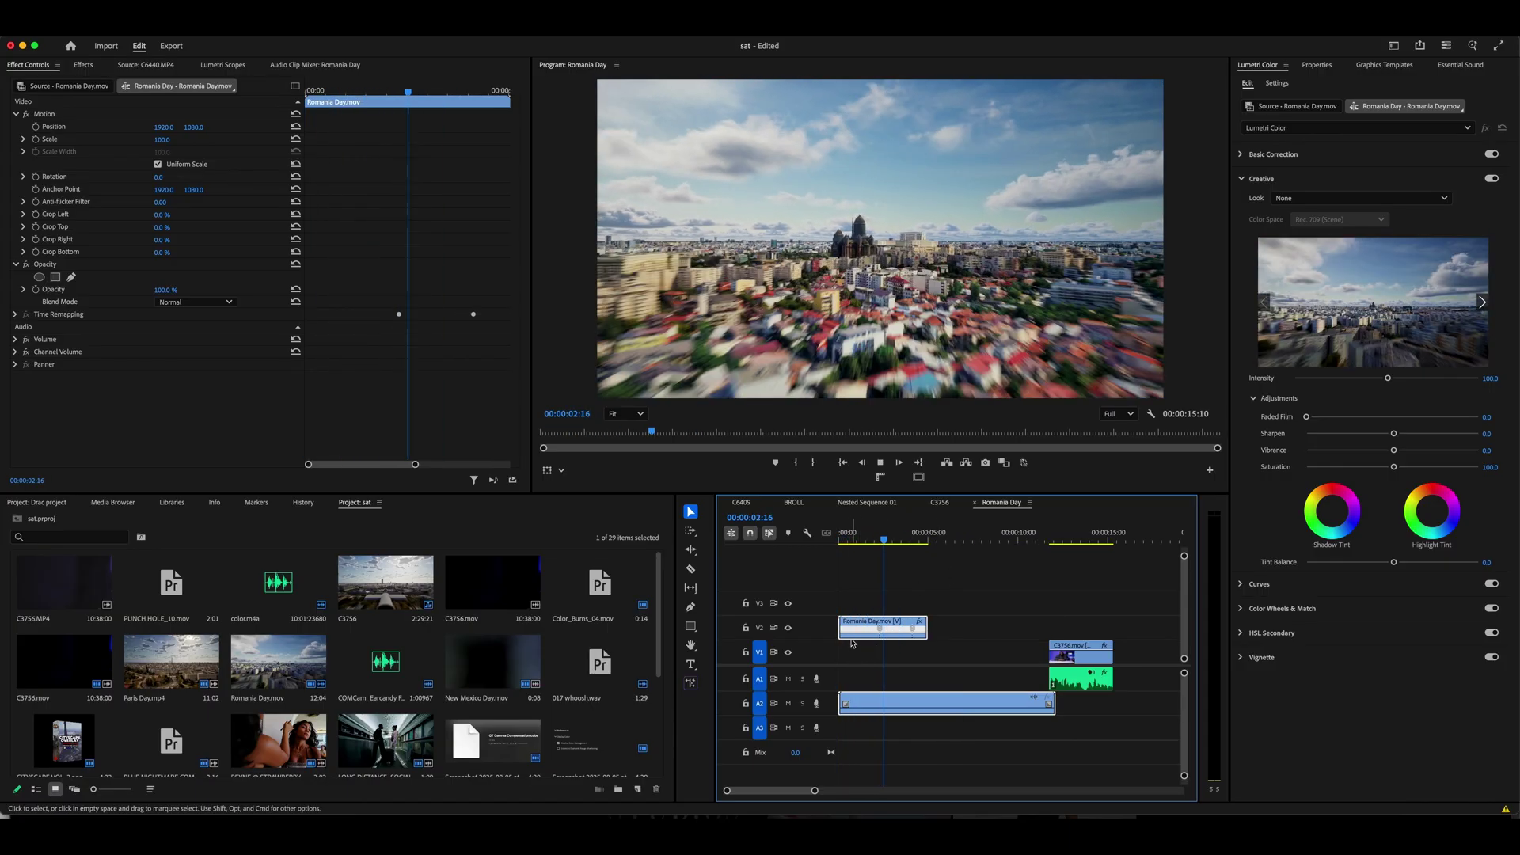
key("space")
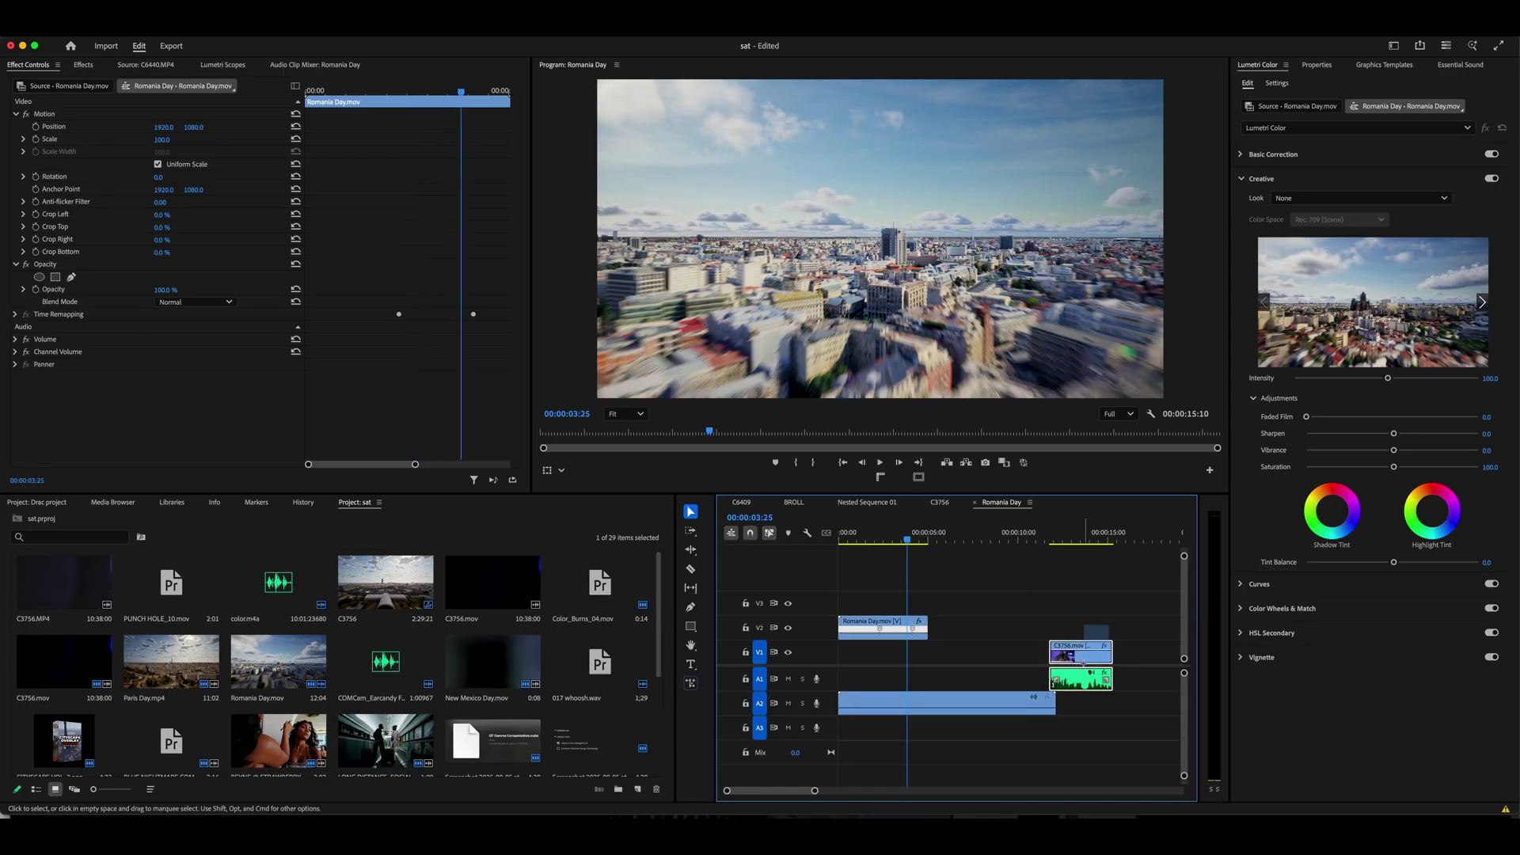
- Move the C3756 clips earlier to follow the aerial clip, then replay from the start
left_click_drag(1081, 661, 946, 661)
key("space")
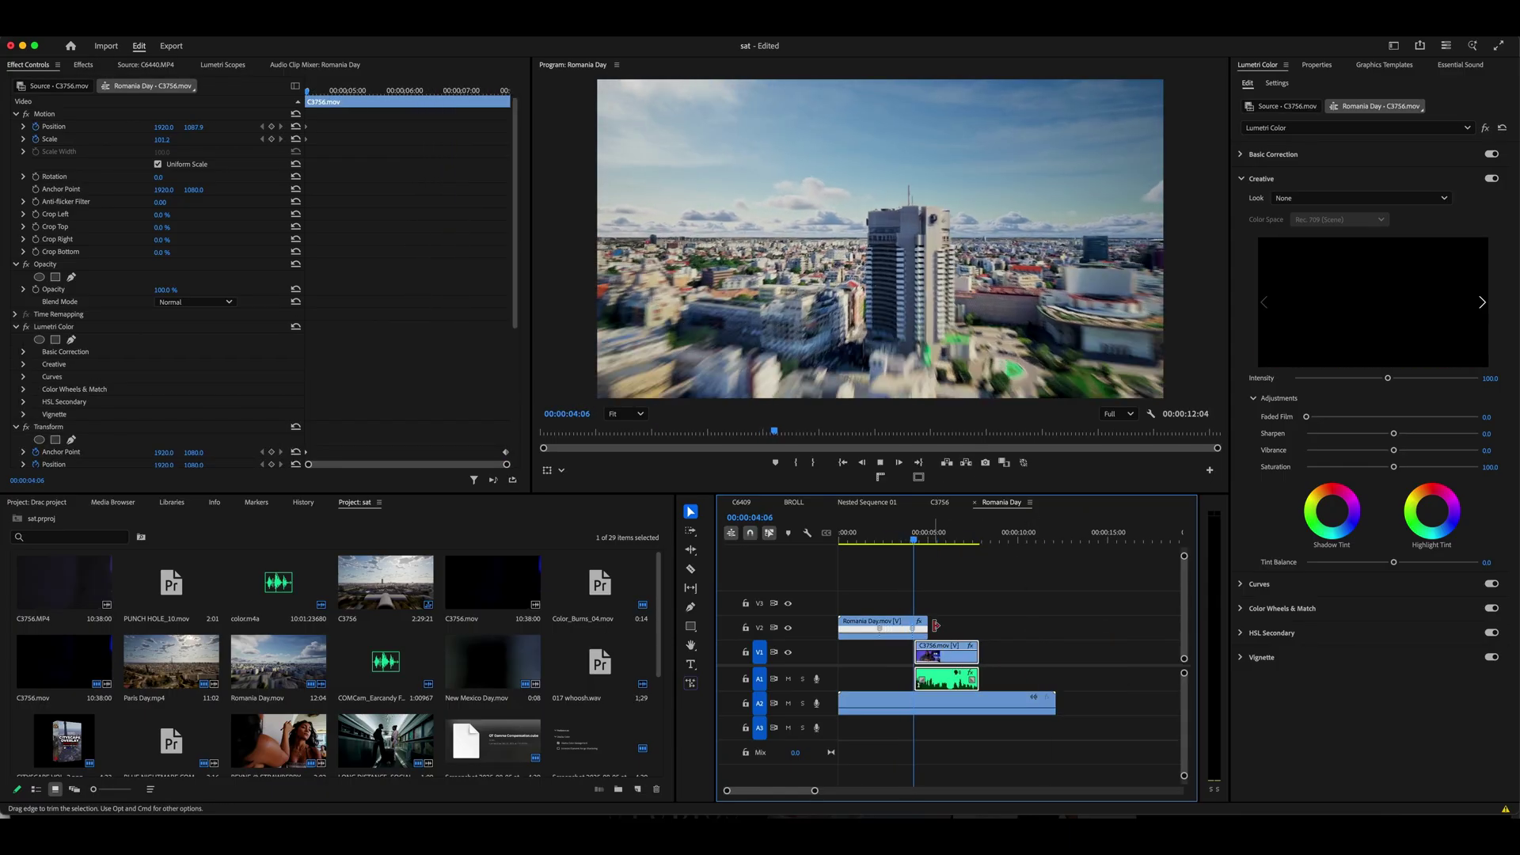
key("Home")
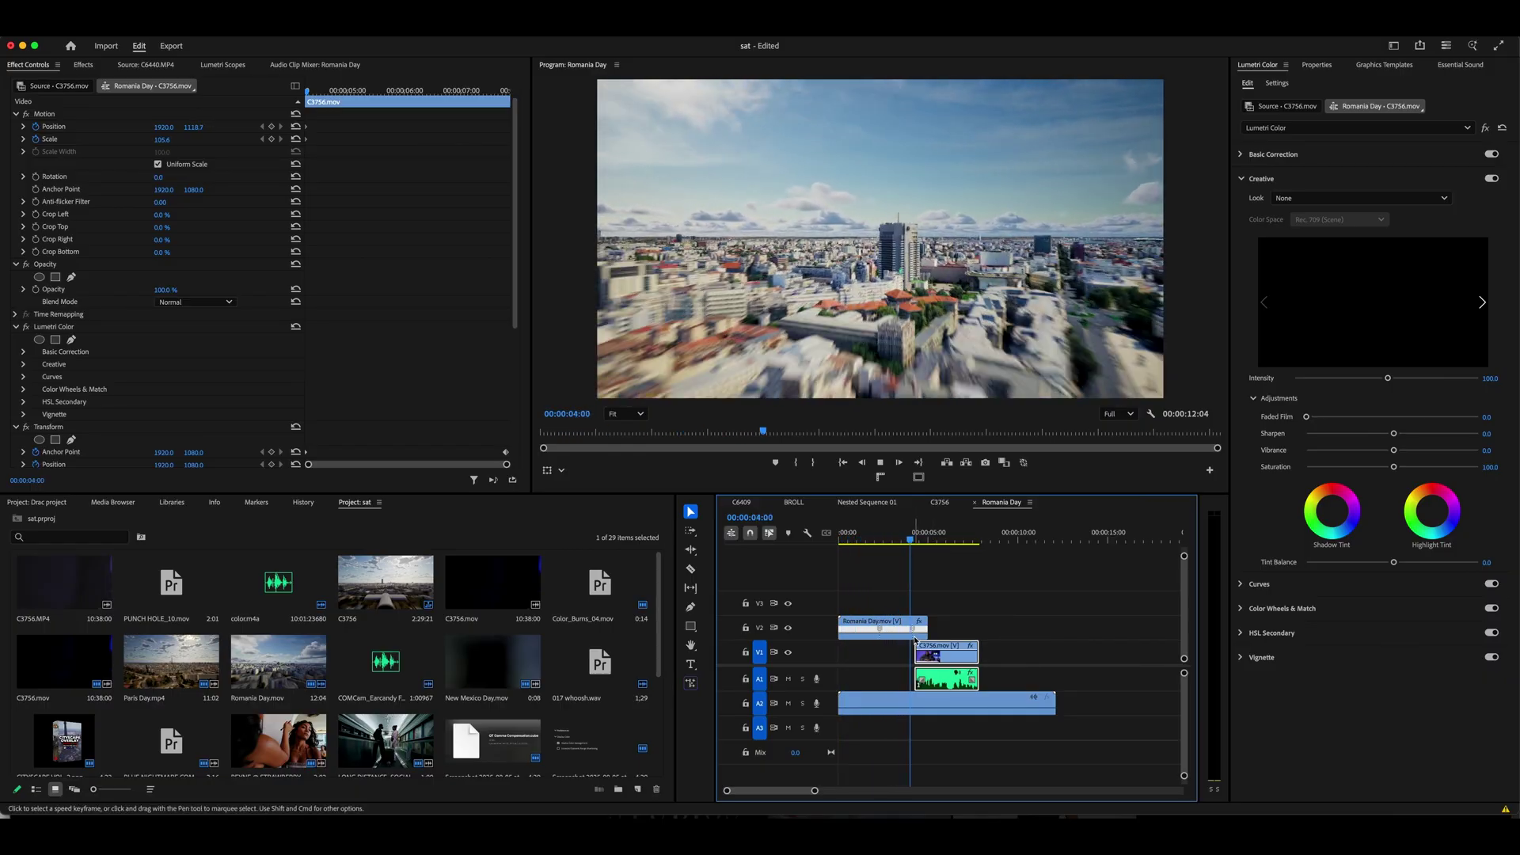
key("space")
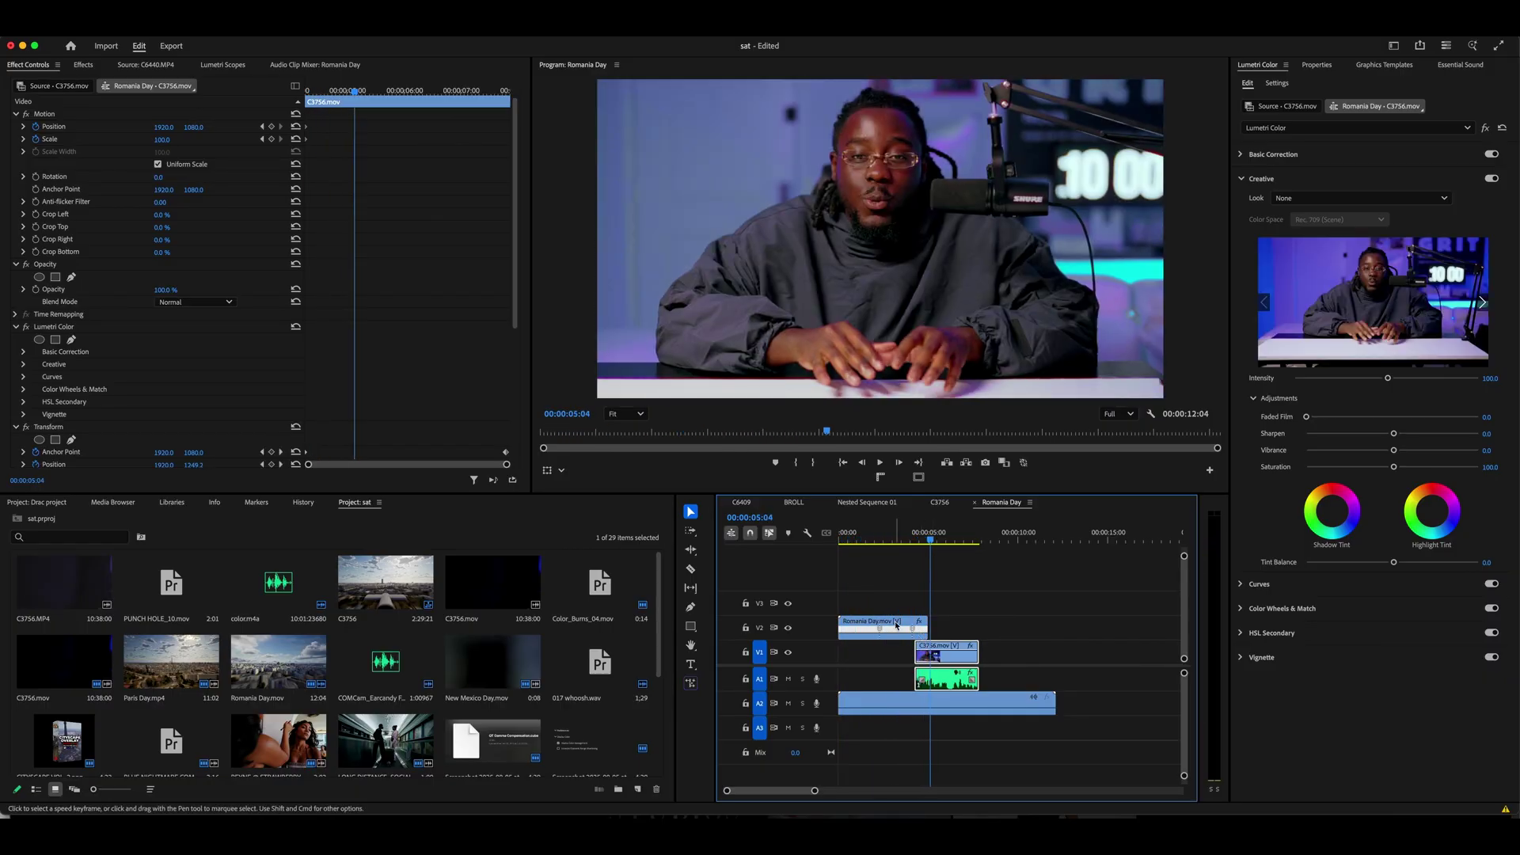
- Set Romania Day.mov's Time Interpolation to Optical Flow in Speed/Duration and render the sequence
left_click(897, 624)
right_click(897, 624)
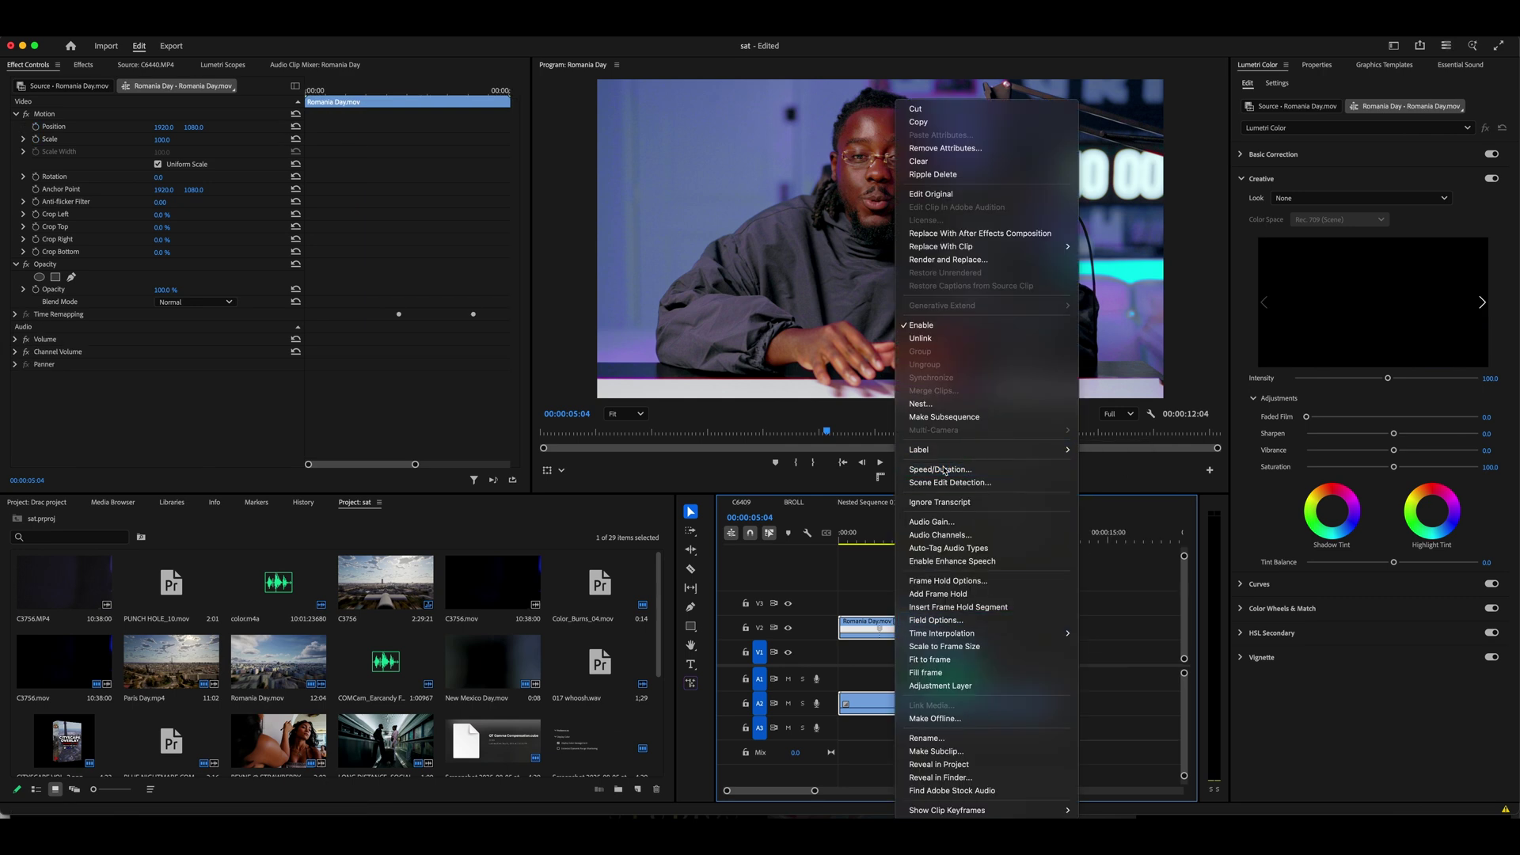
left_click(941, 470)
left_click(770, 470)
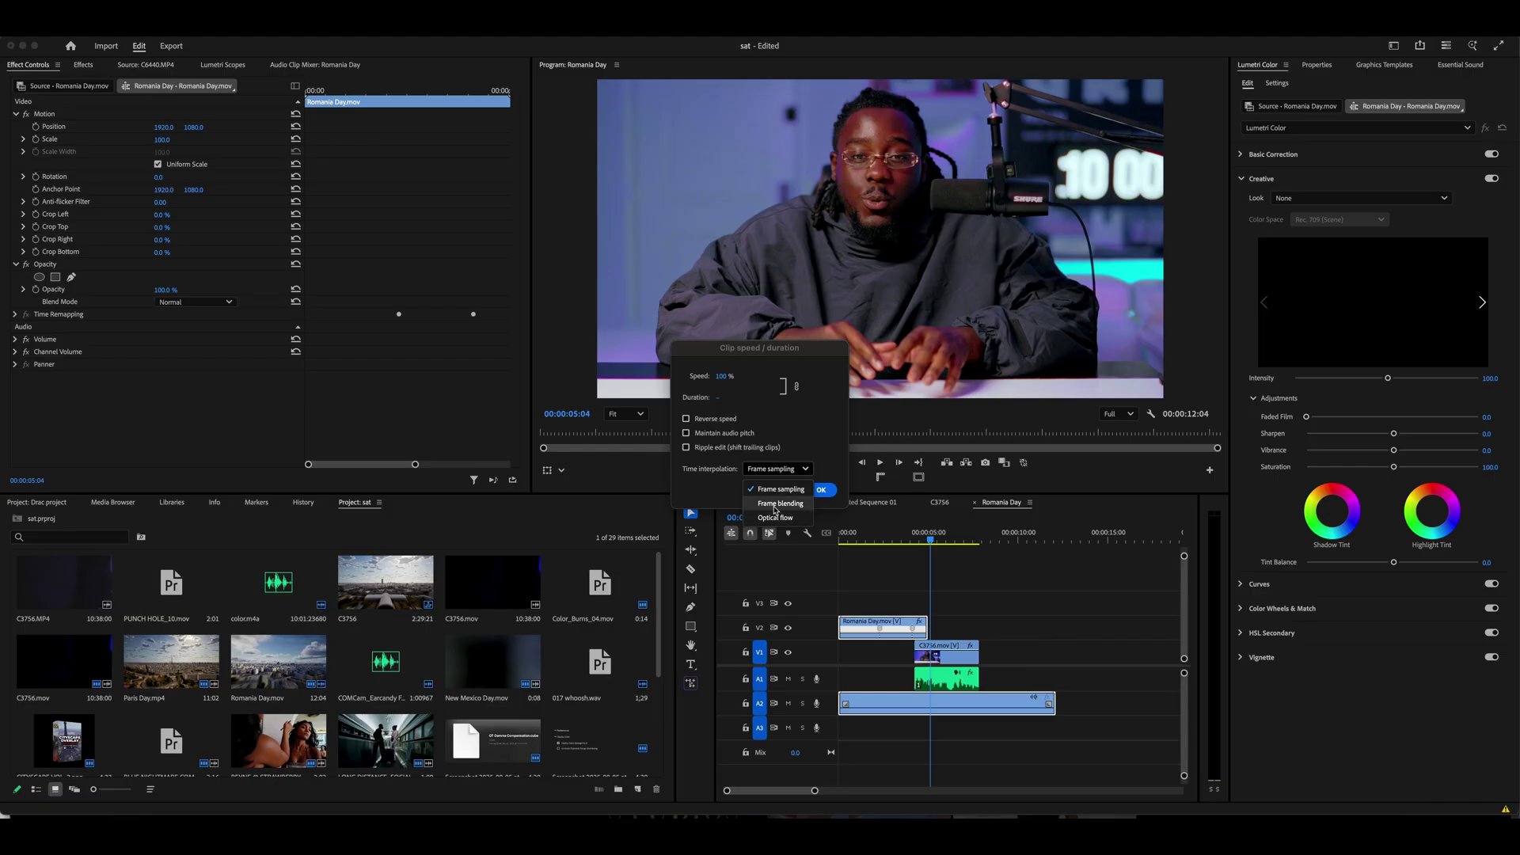
left_click(770, 519)
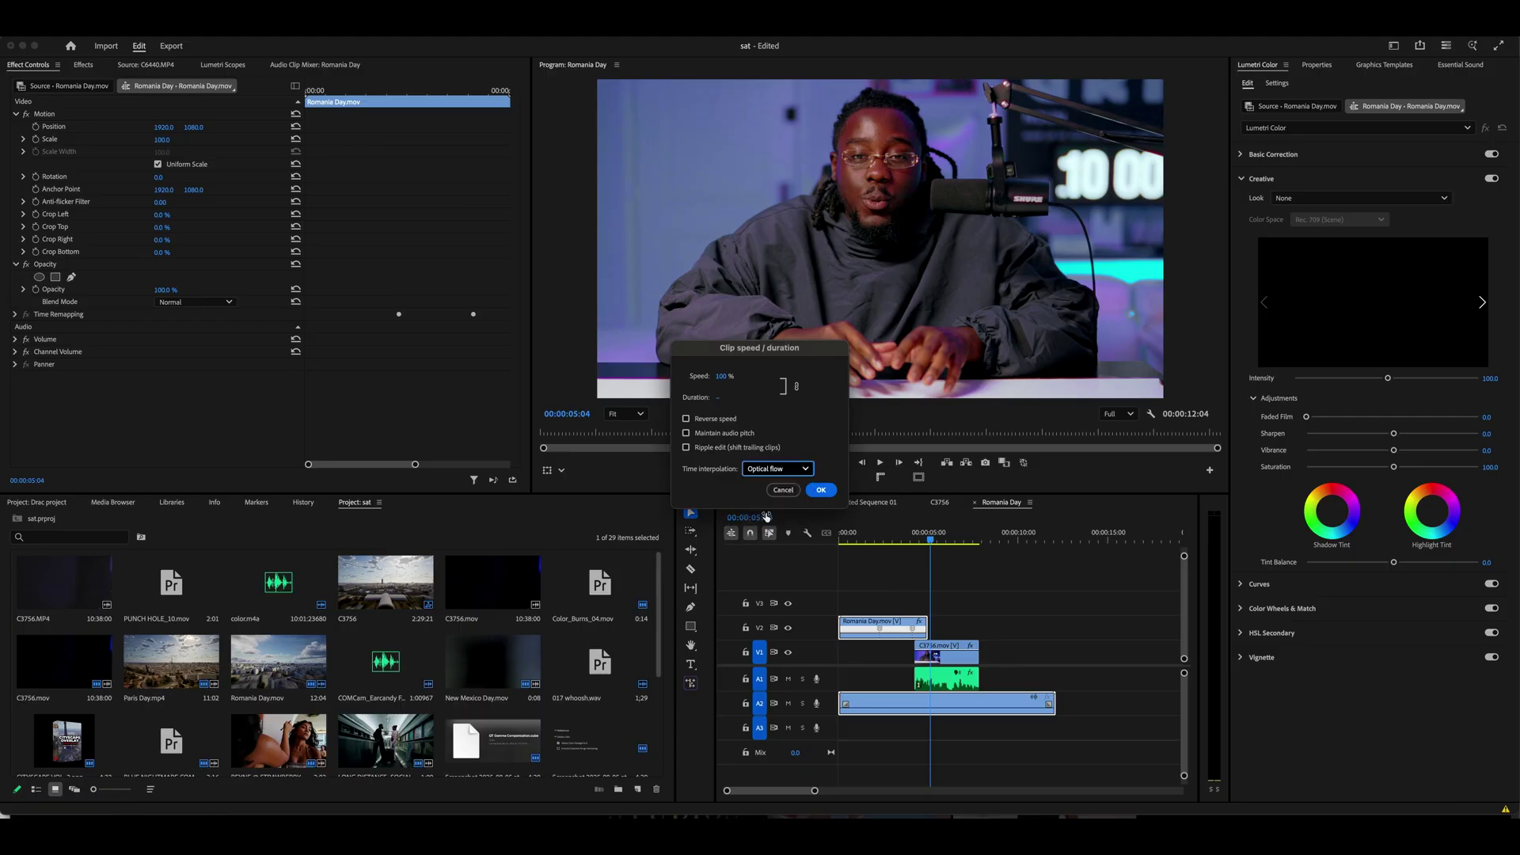
left_click(823, 492)
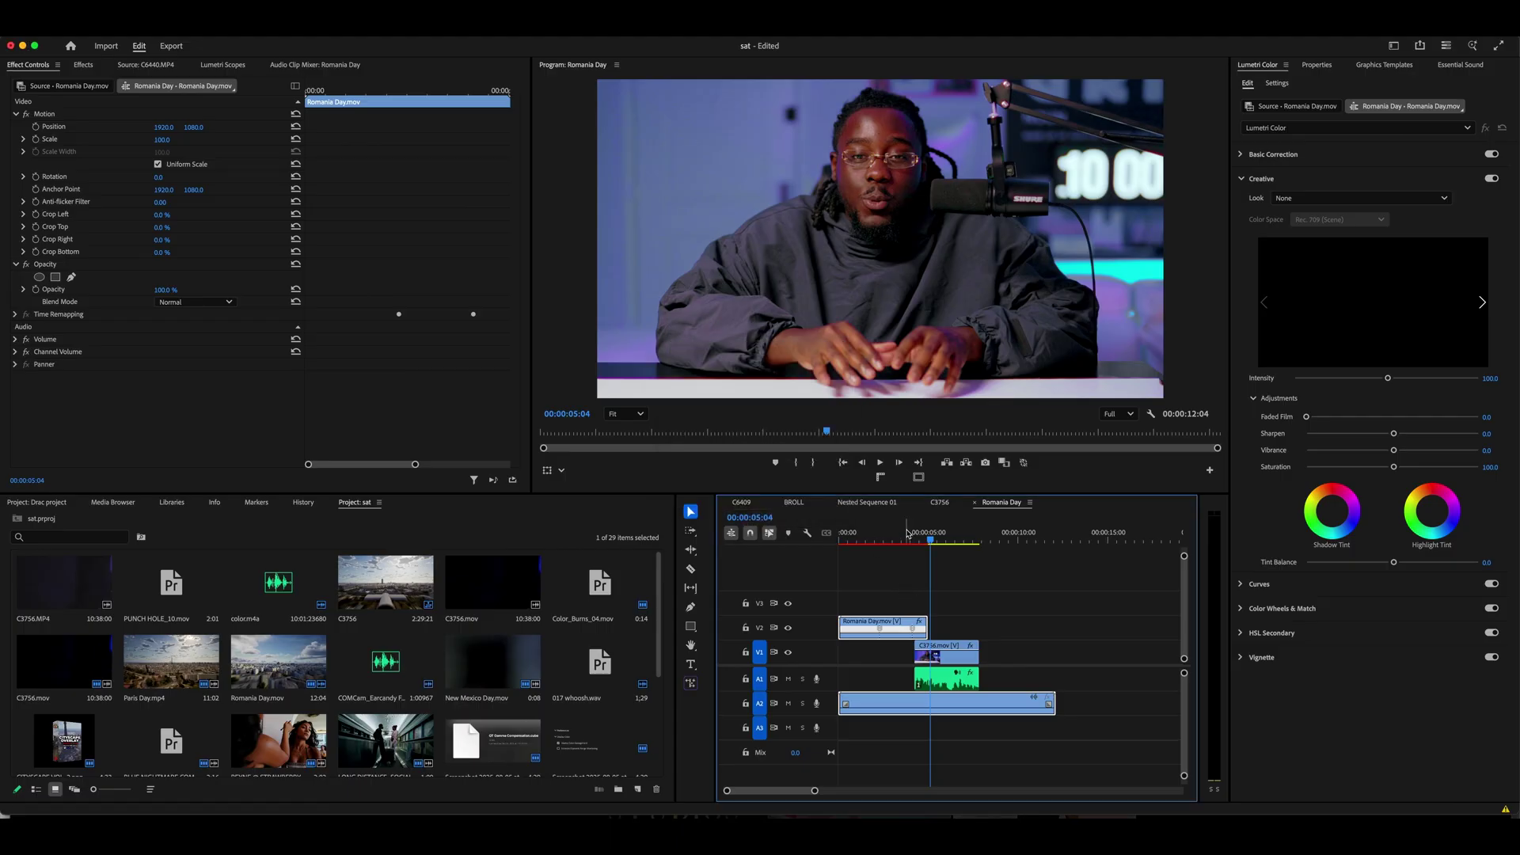
key("Return")
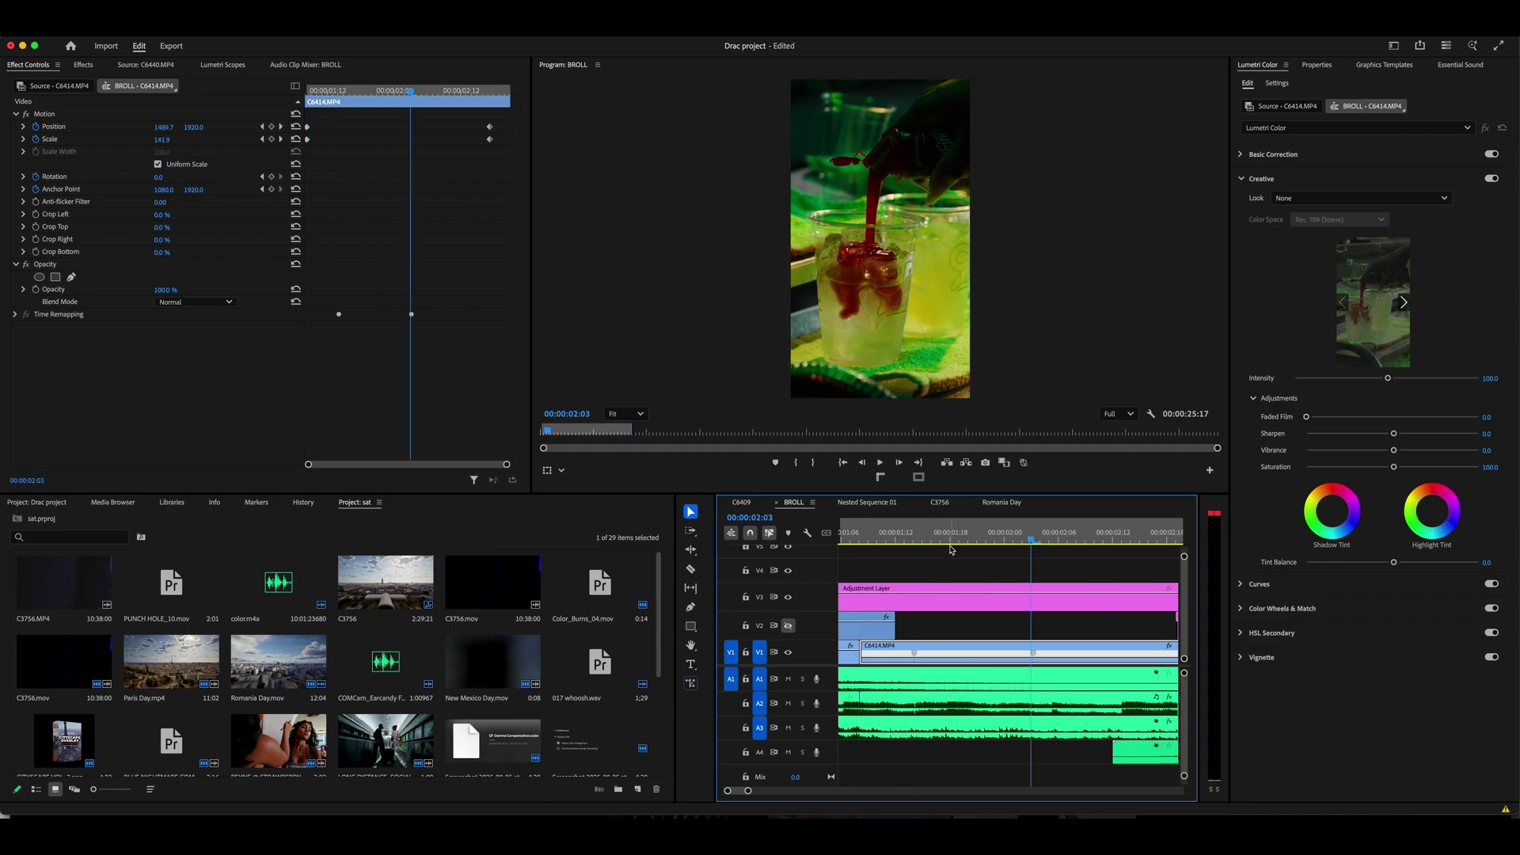
- Scrub the BROLL pouring shot, return to about 1:11, and trim C6414.MP4's end there
left_click(871, 533)
left_click_drag(871, 538, 867, 543)
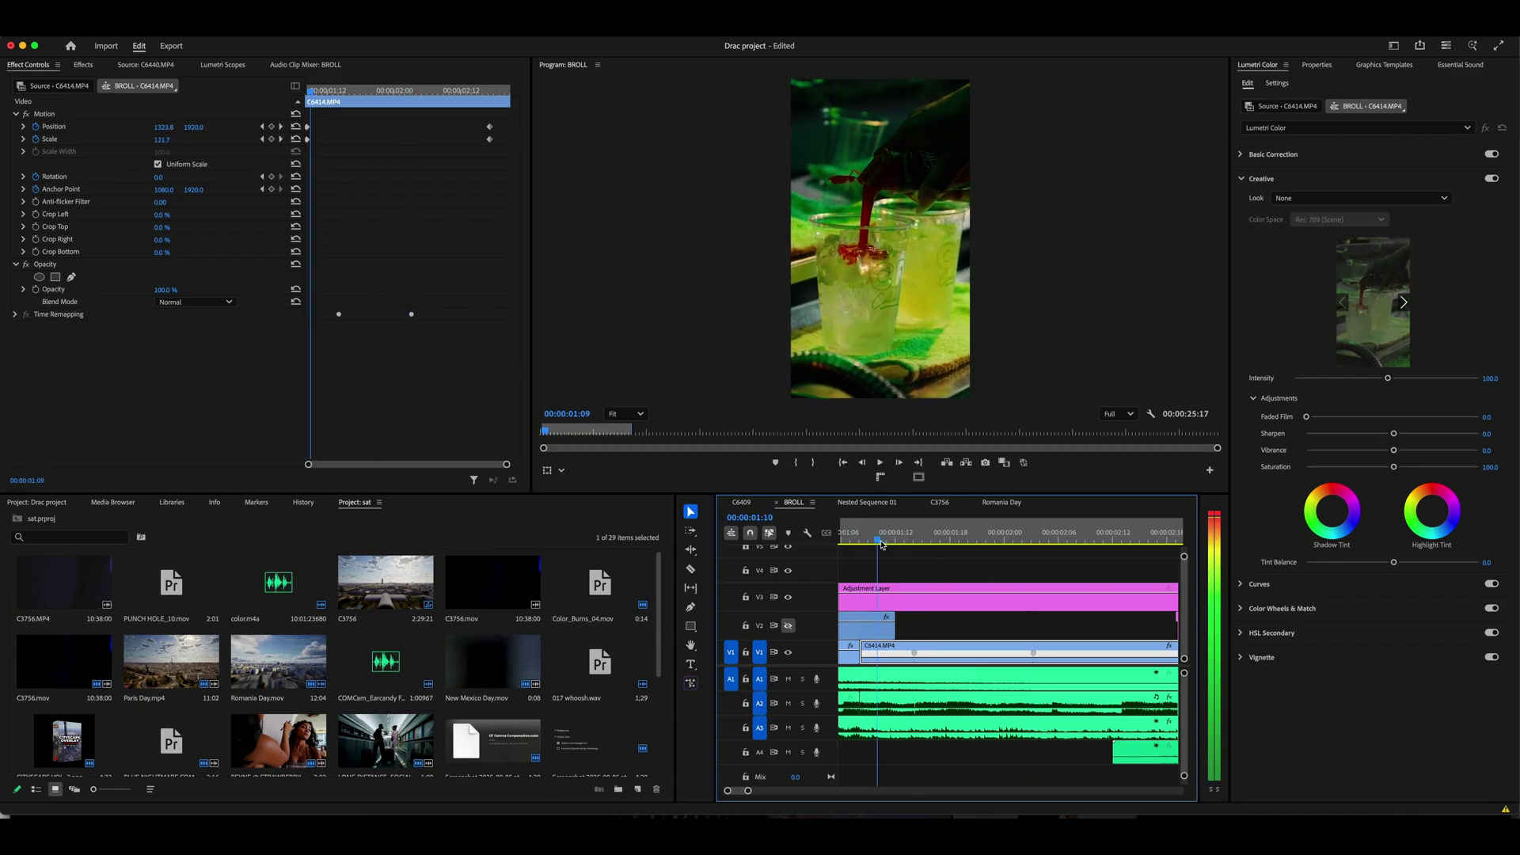
left_click_drag(867, 545, 1164, 543)
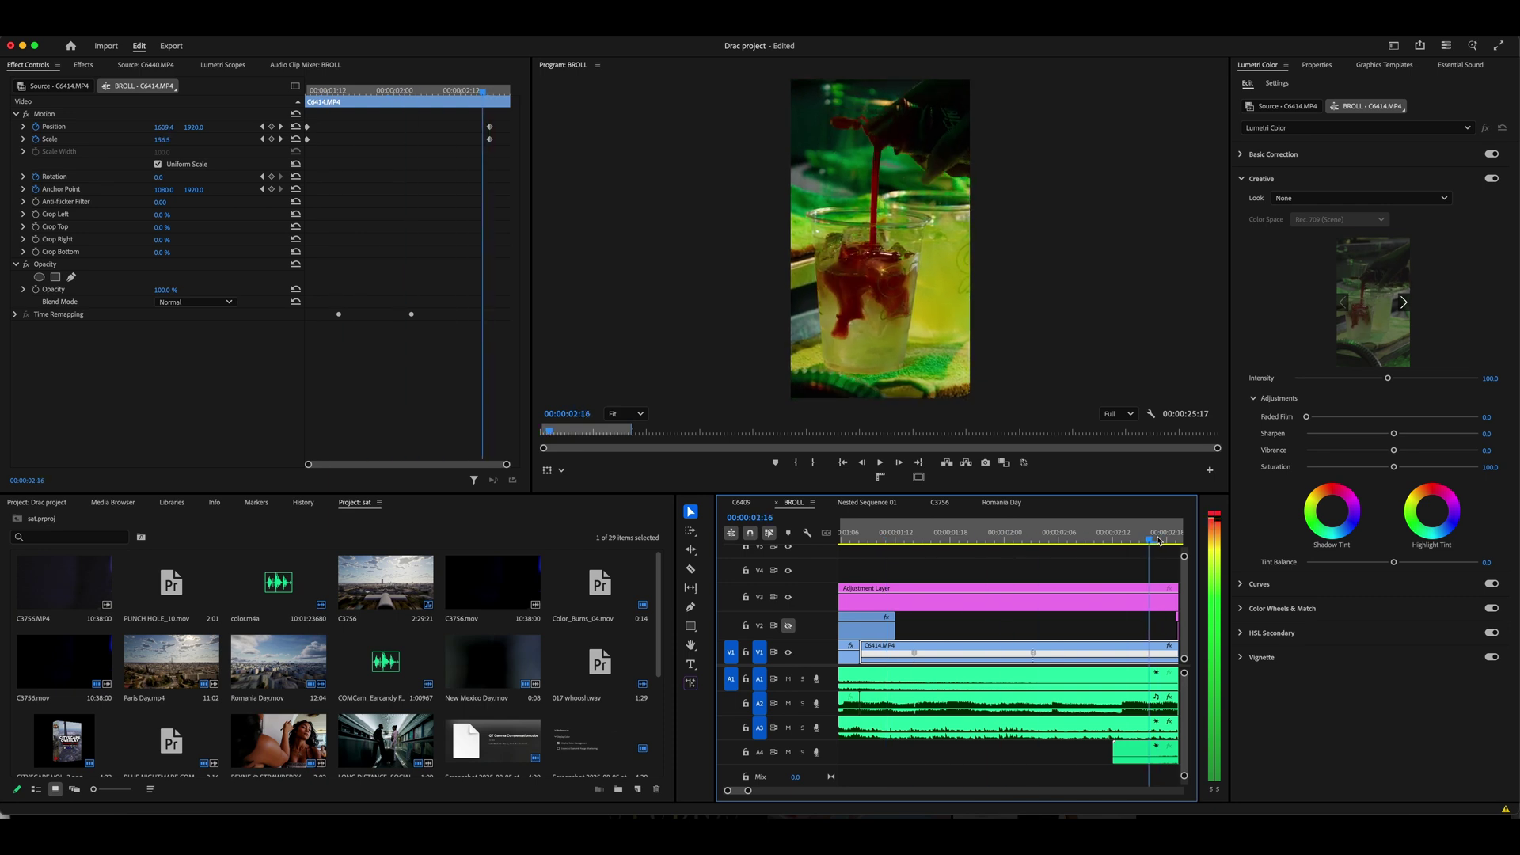
left_click(891, 541)
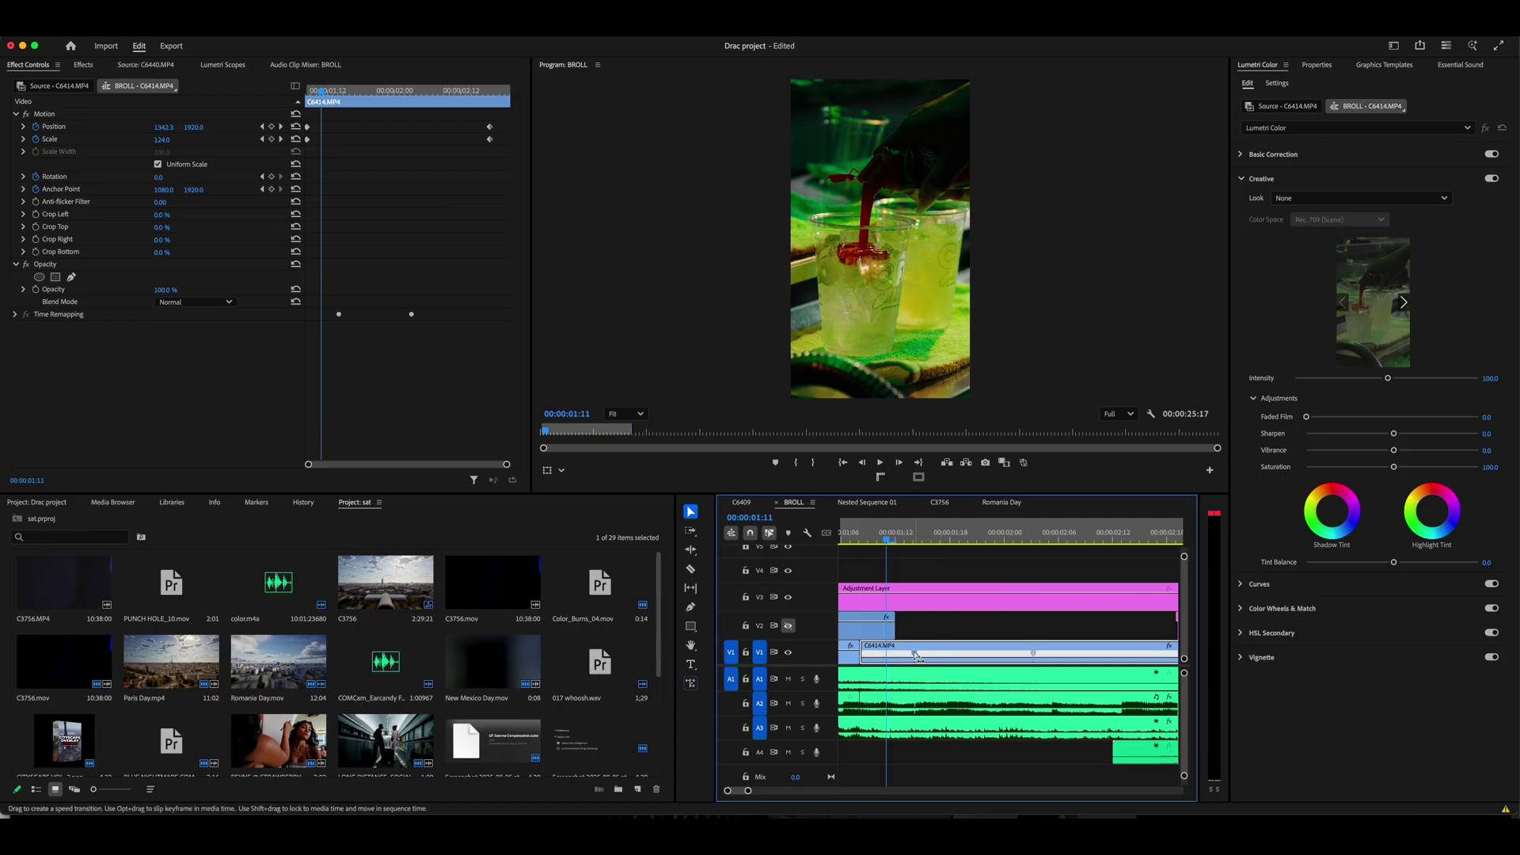
key("alt+Left")
key("alt+Left")
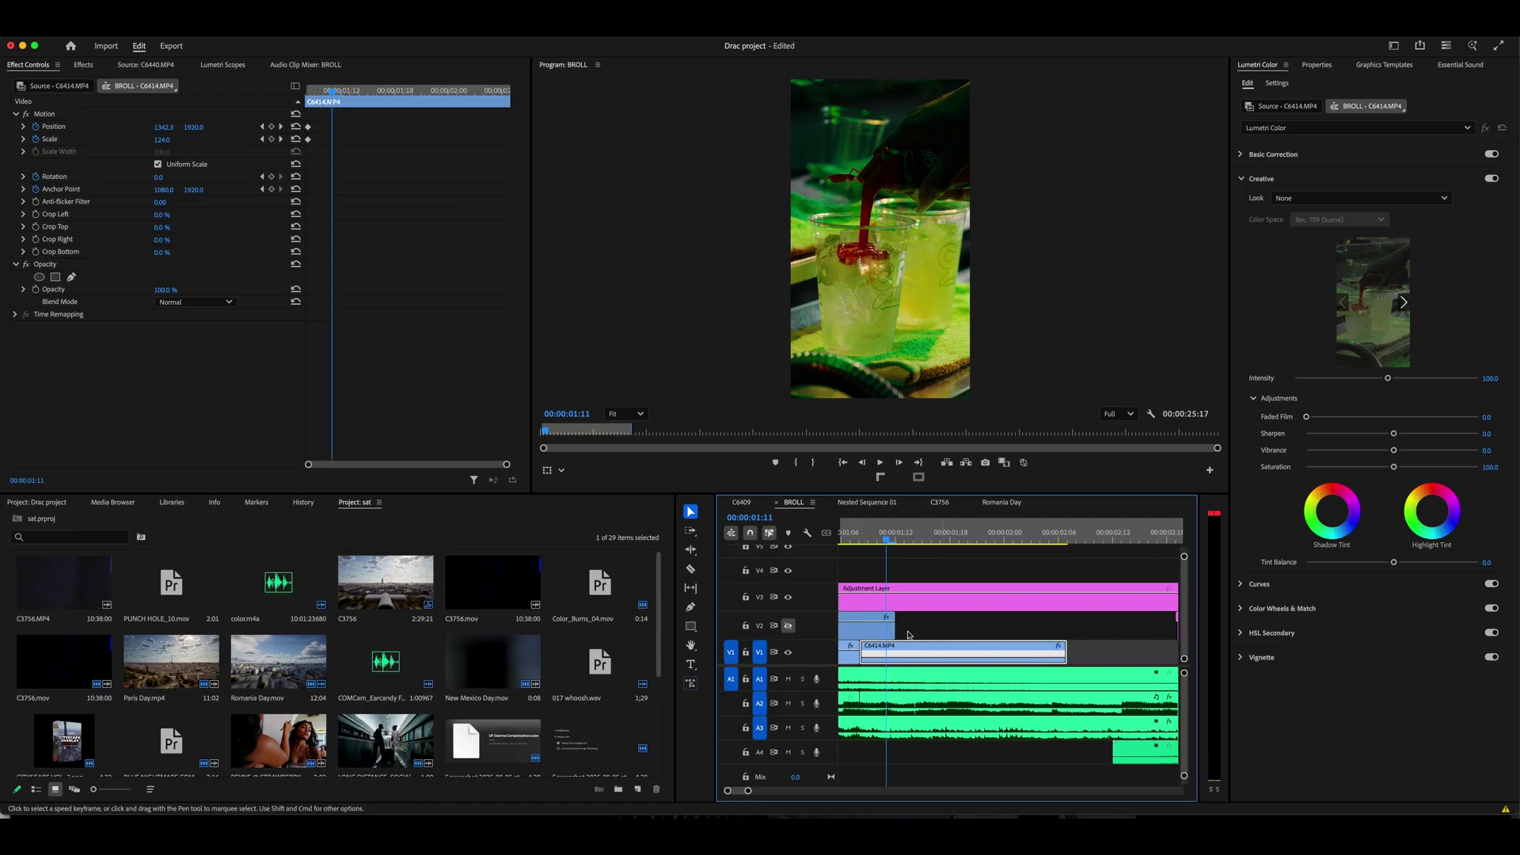
- At frame 1:13, drag C6414's middle speed section down to about 40% with the Pen tool
left_click(692, 607)
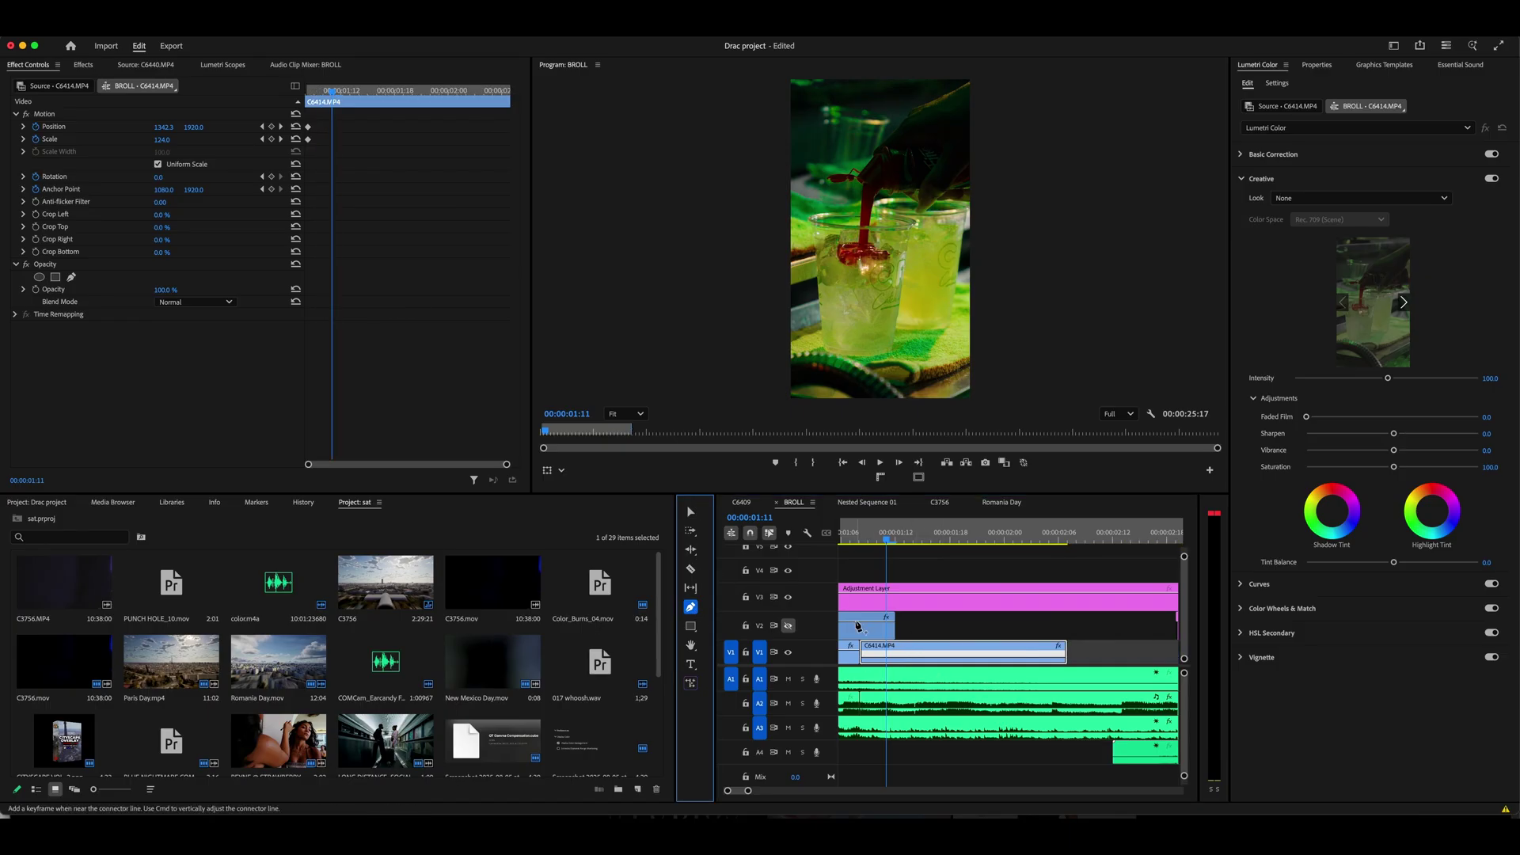
left_click_drag(891, 544, 905, 544)
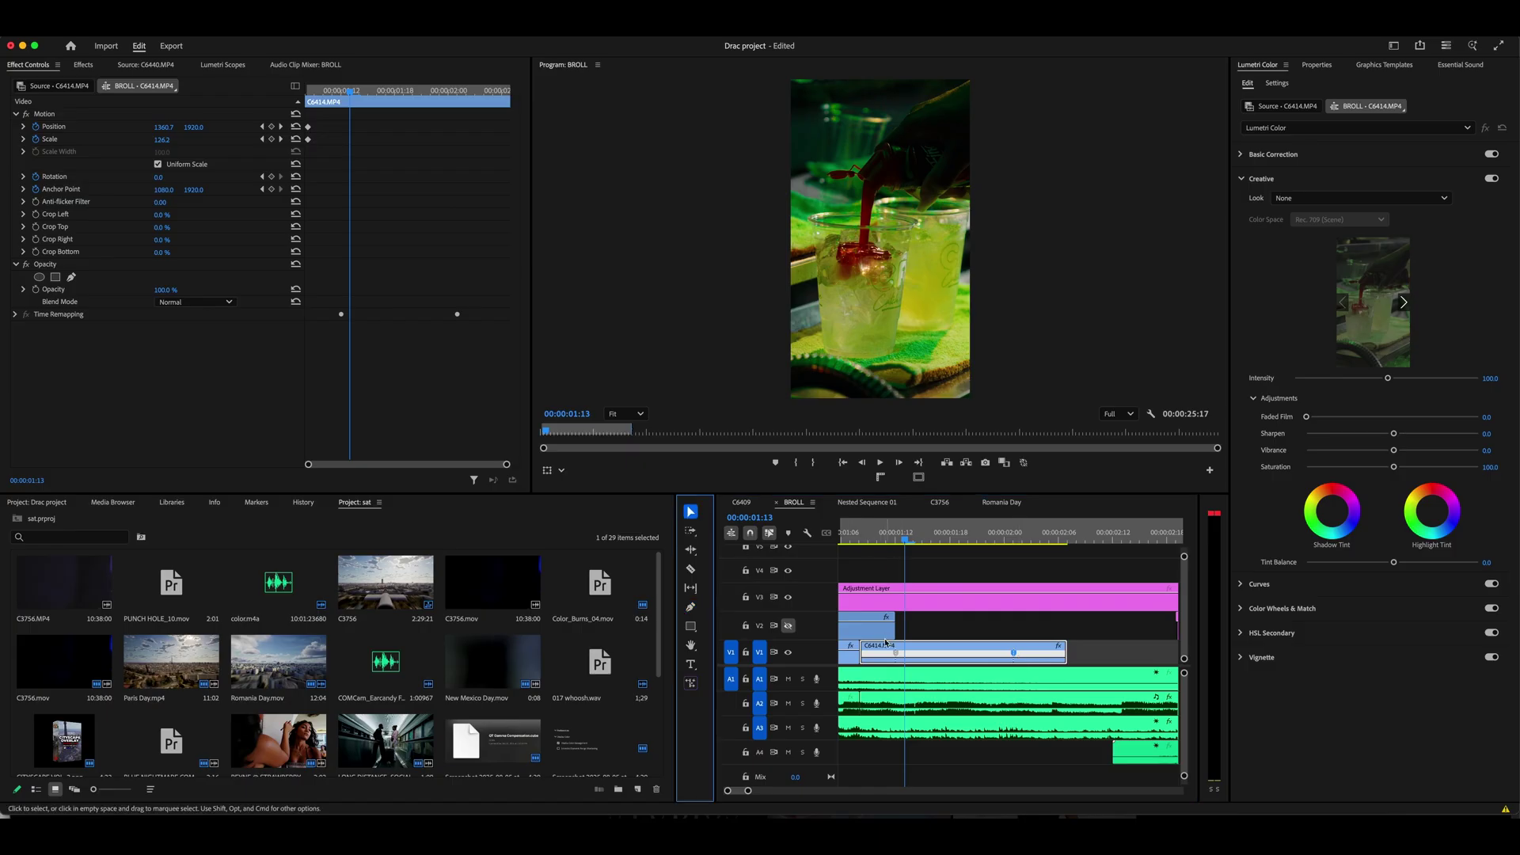
left_click_drag(748, 792, 740, 793)
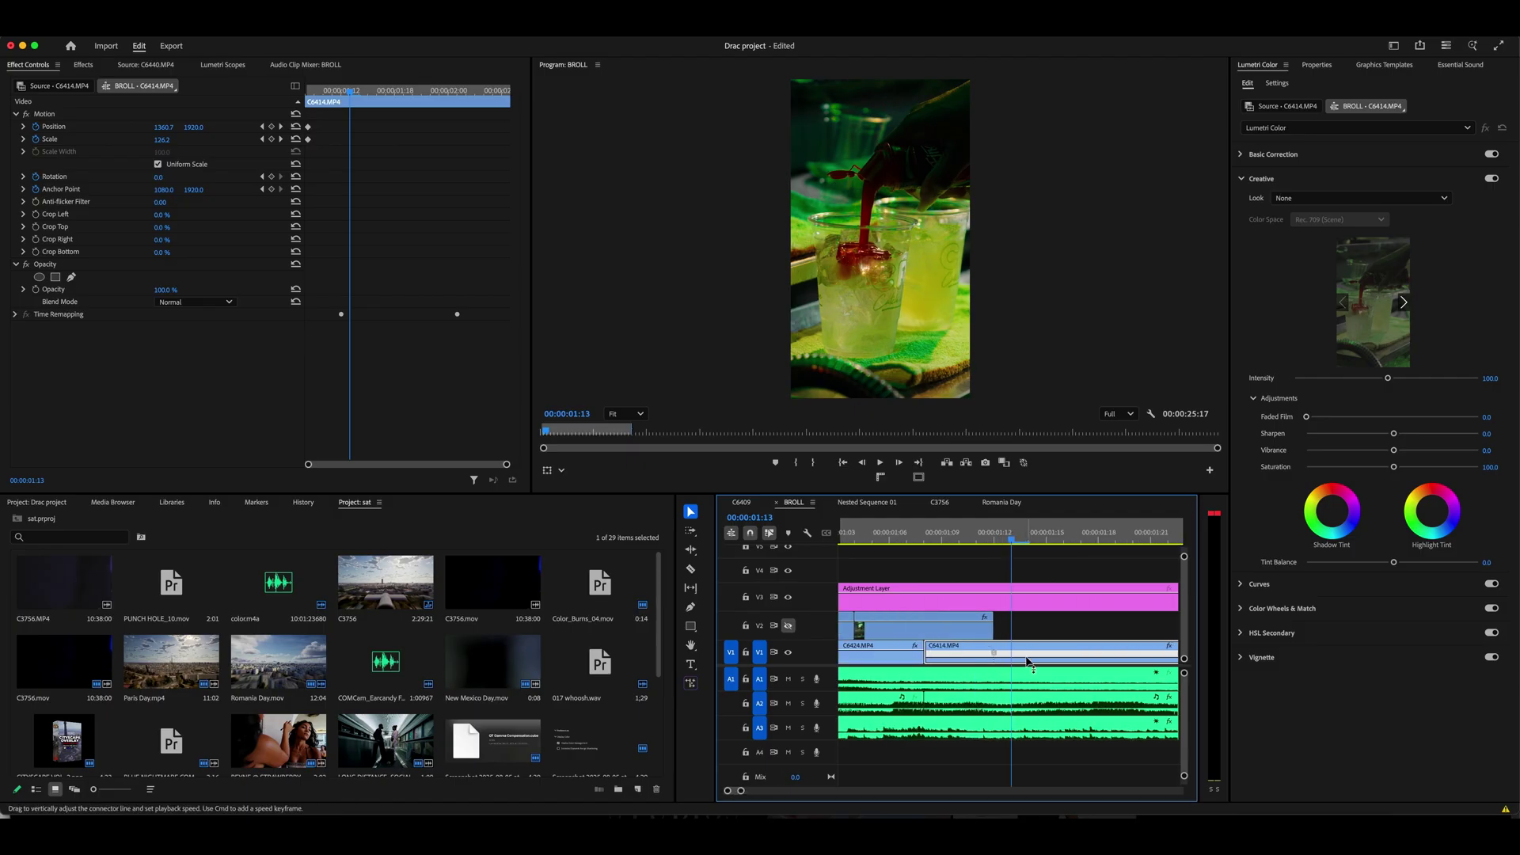
left_click_drag(1028, 661, 1030, 665)
left_click_drag(1029, 674, 1029, 676)
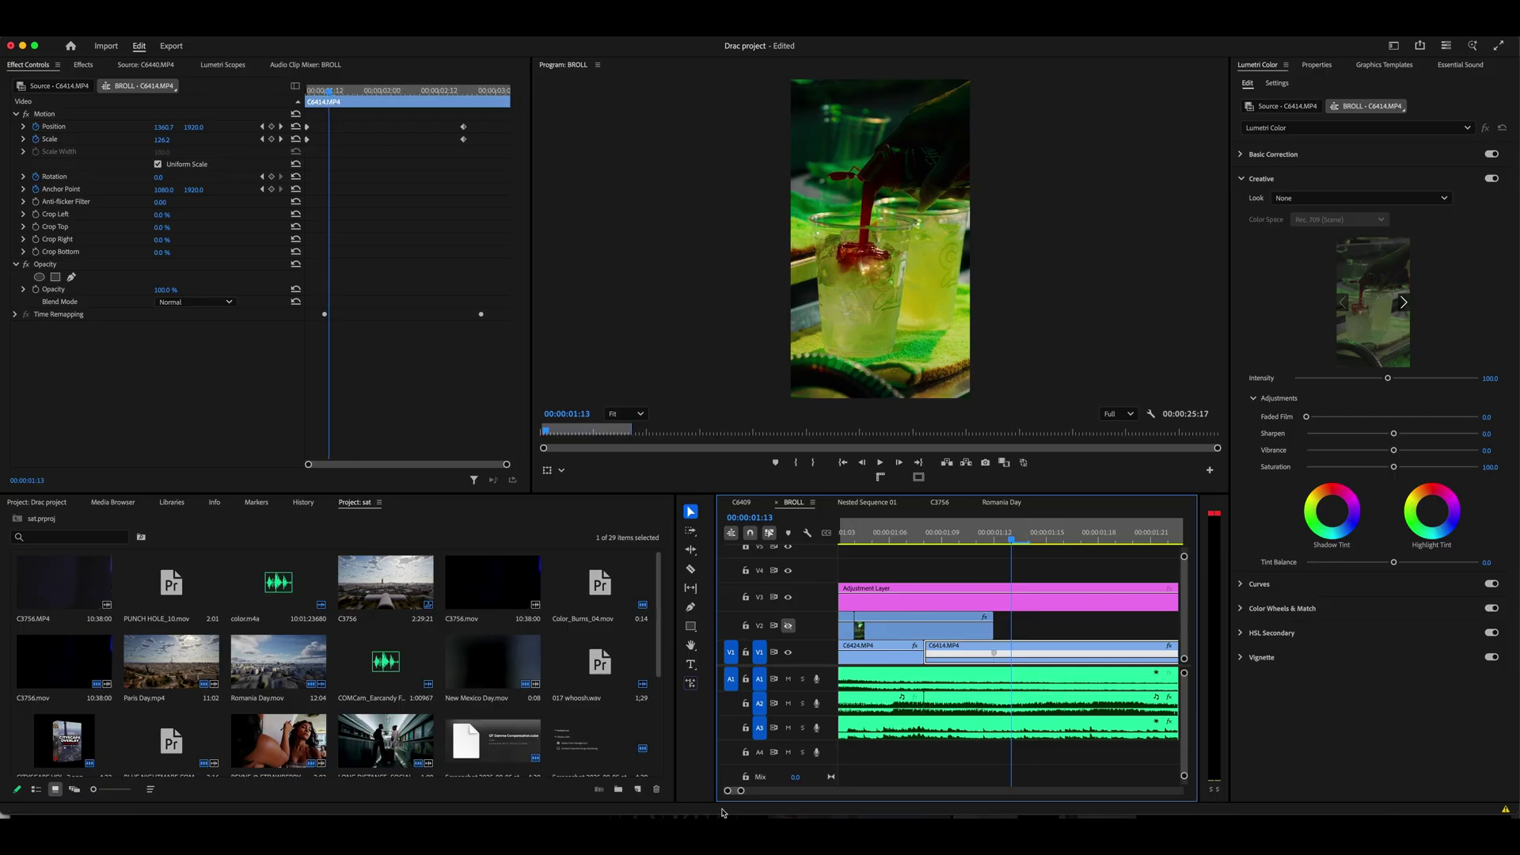
mouse_move(741, 791)
left_mouse_down()
mouse_move(835, 794)
mouse_move(766, 794)
left_mouse_up()
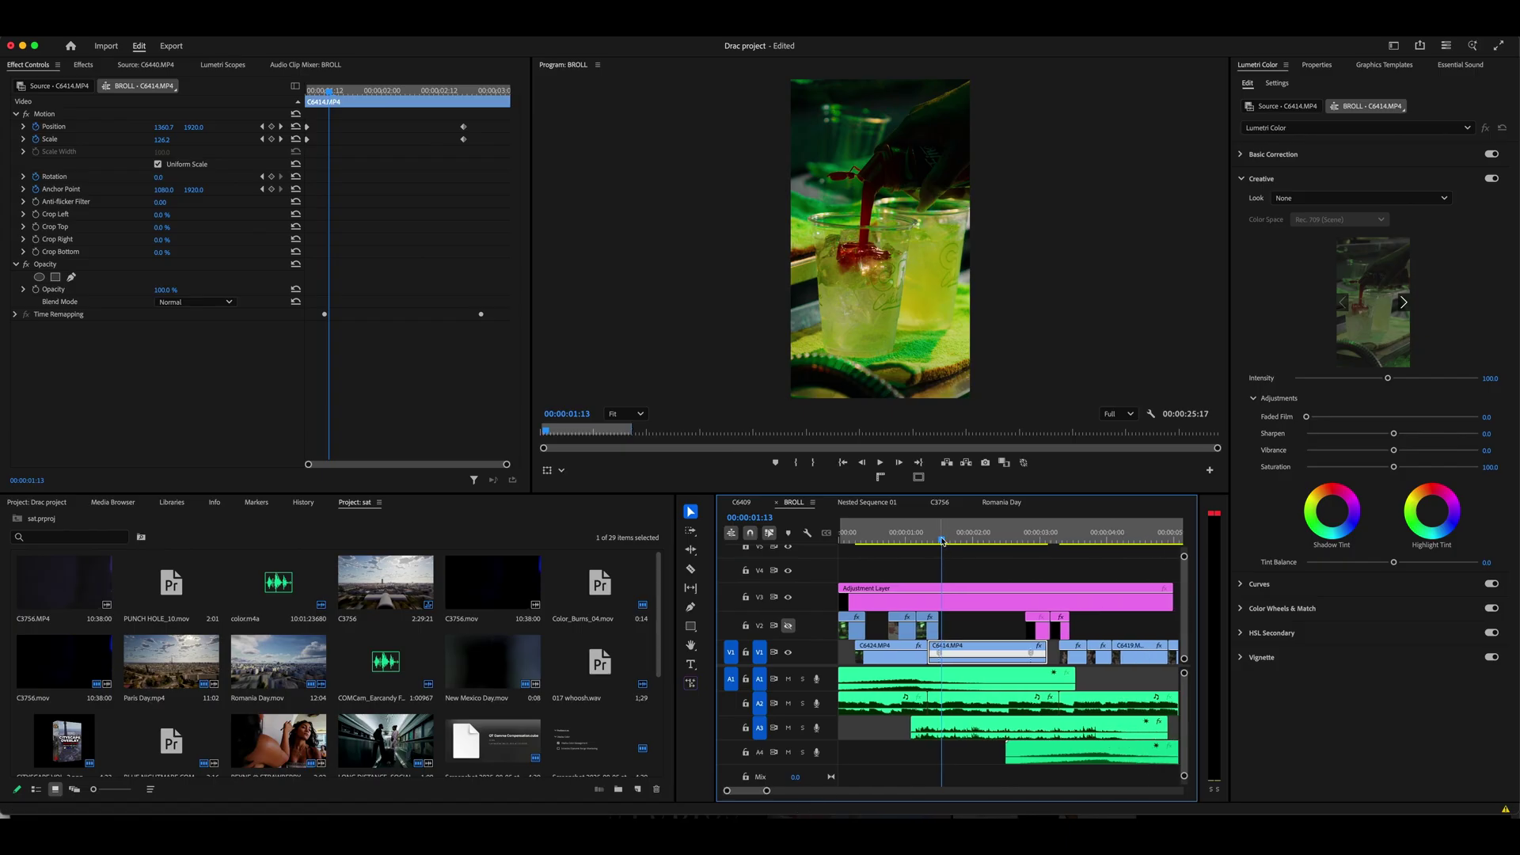
mouse_move(942, 541)
left_mouse_down()
mouse_move(923, 553)
mouse_move(929, 537)
left_mouse_up()
key("ctrl+shift+a")
key("space")
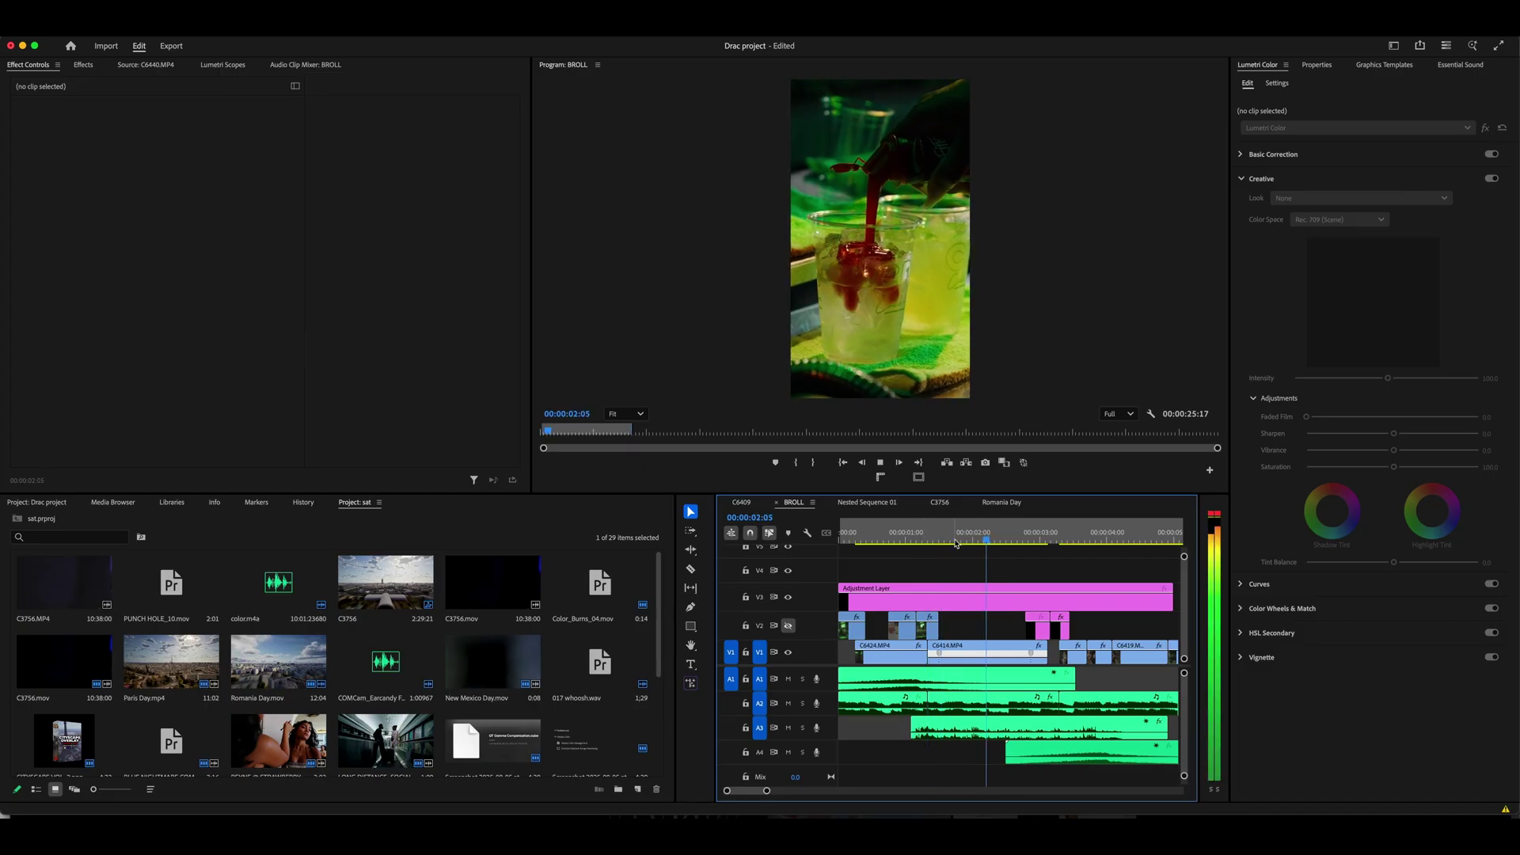
key("space")
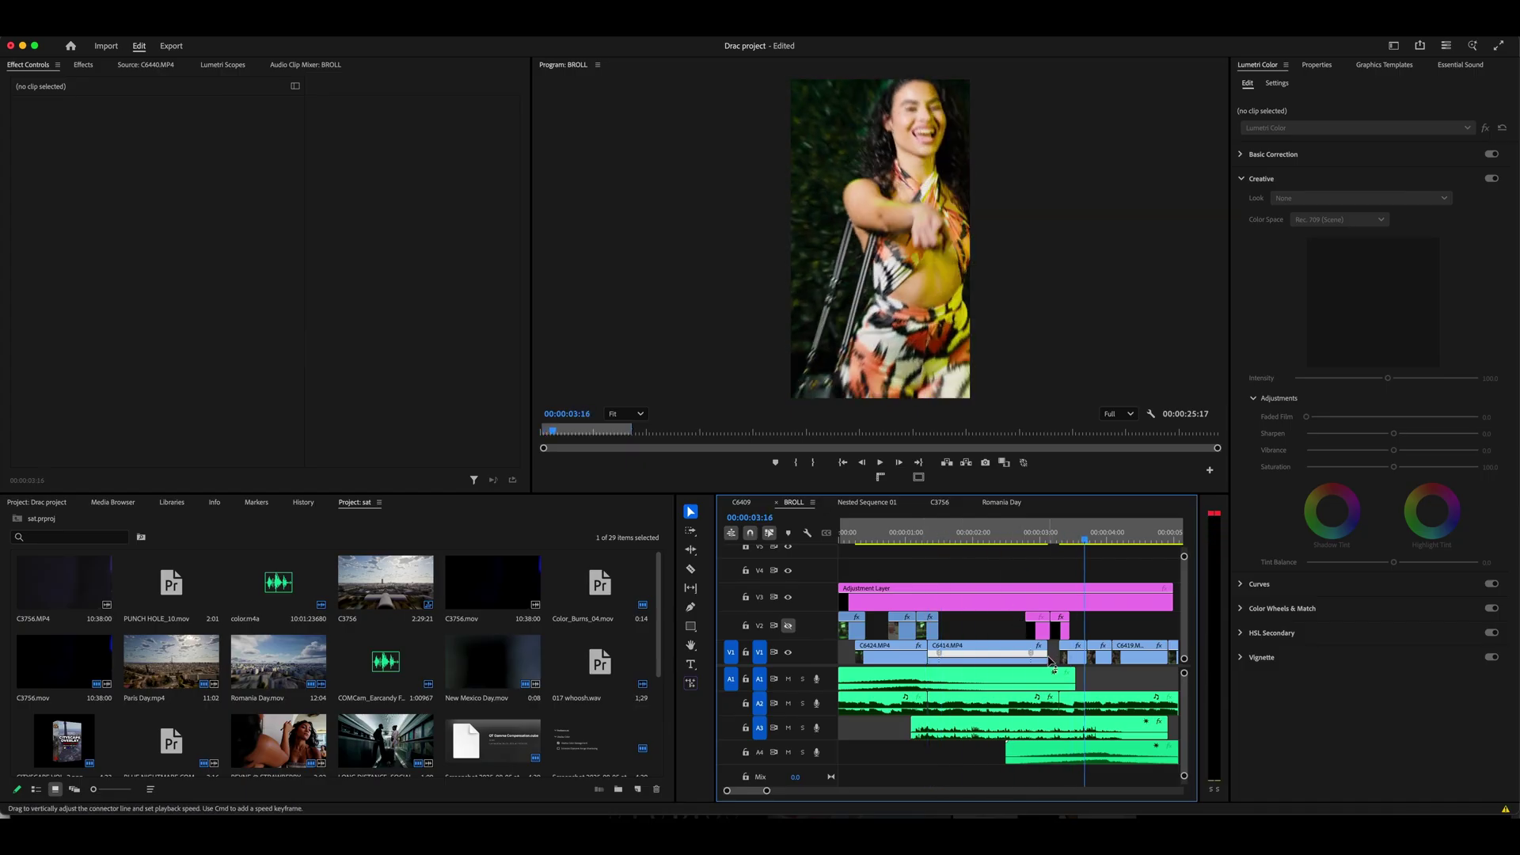
left_click(1042, 651)
left_click_drag(1042, 651, 1057, 650)
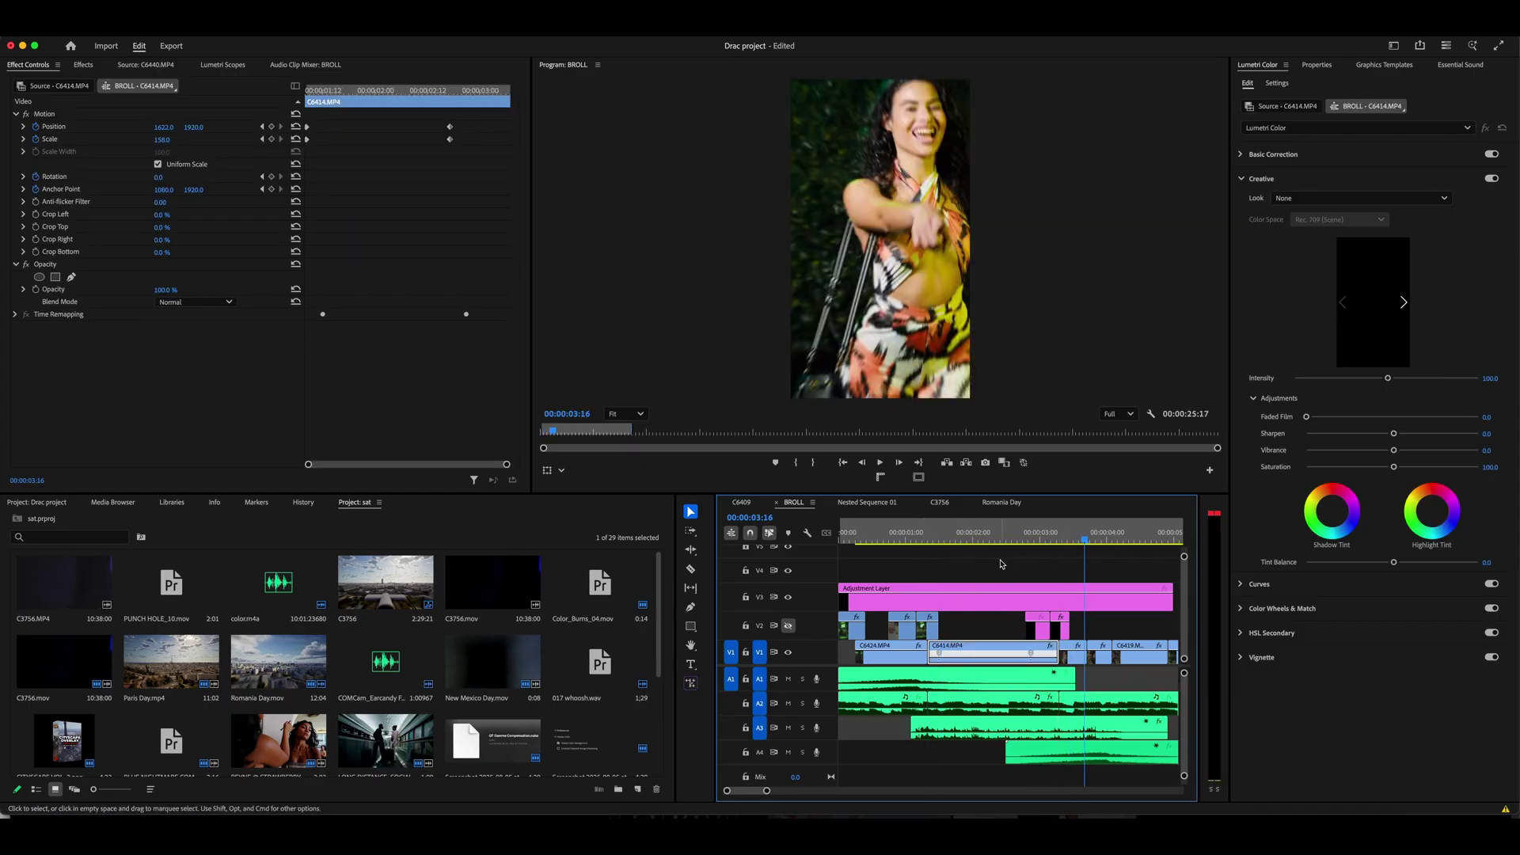
left_click(936, 544)
key("space")
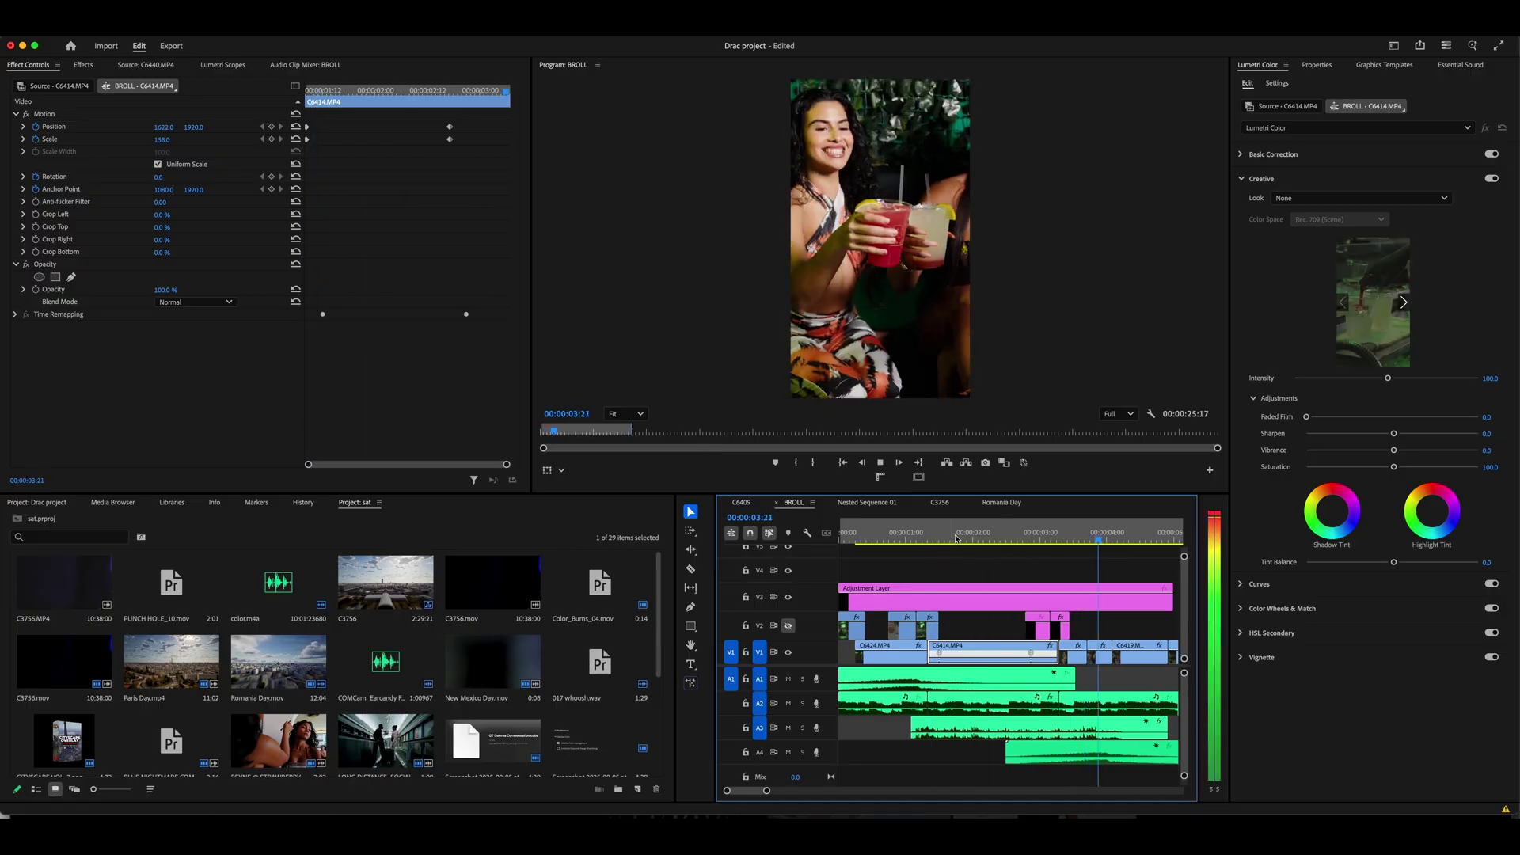
key("space")
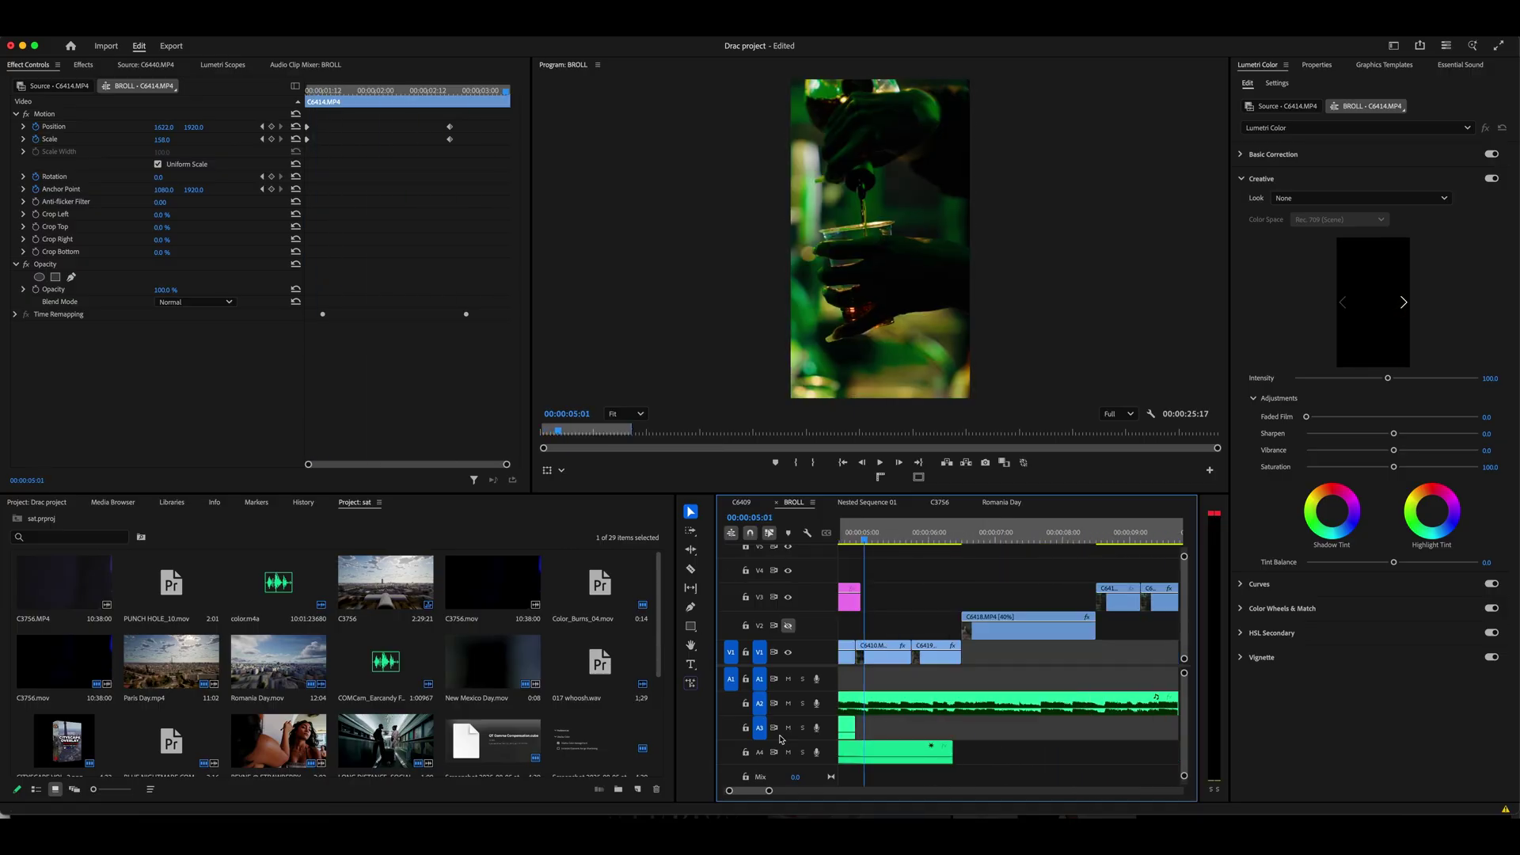
left_click_drag(770, 791, 780, 791)
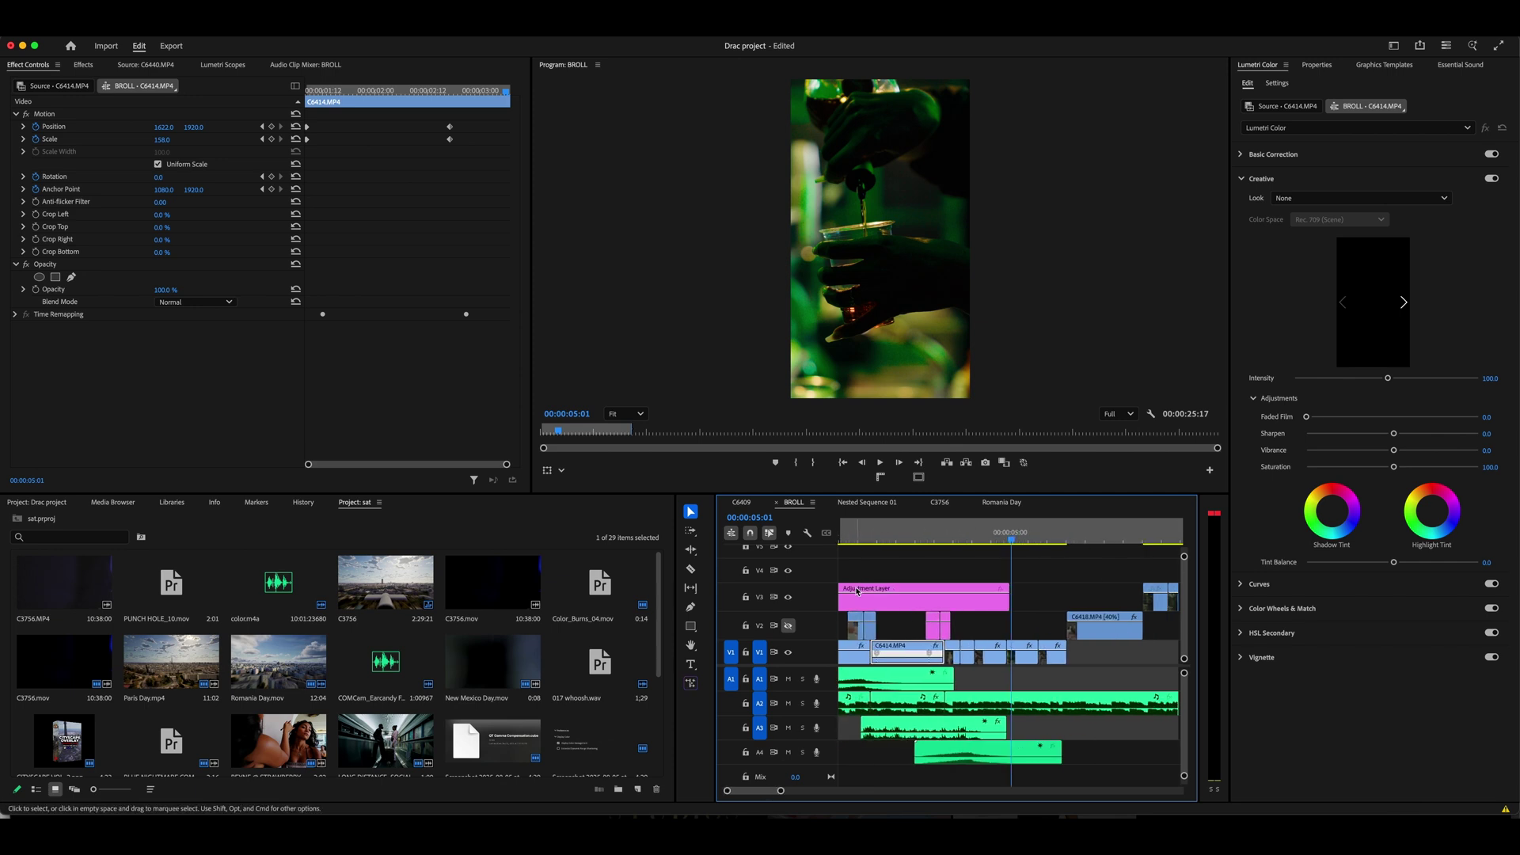